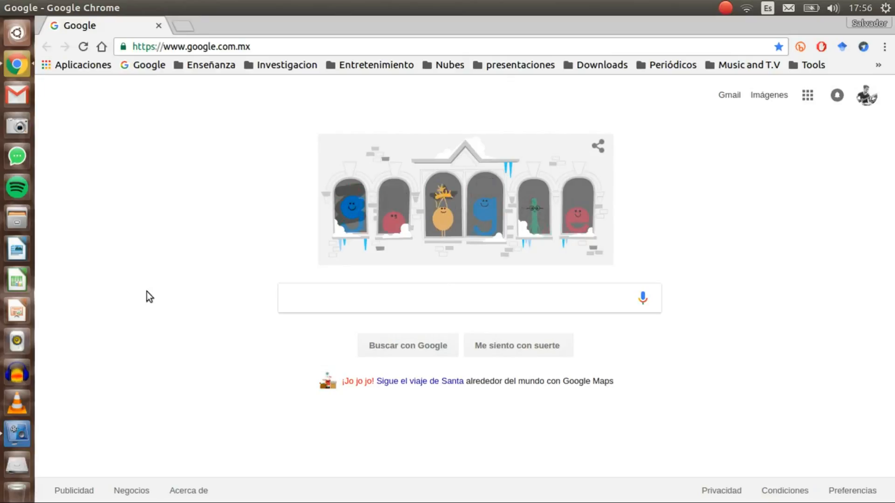
Open a new Chrome incognito window with Ctrl+Shift+N.
key("ctrl+shift+n")
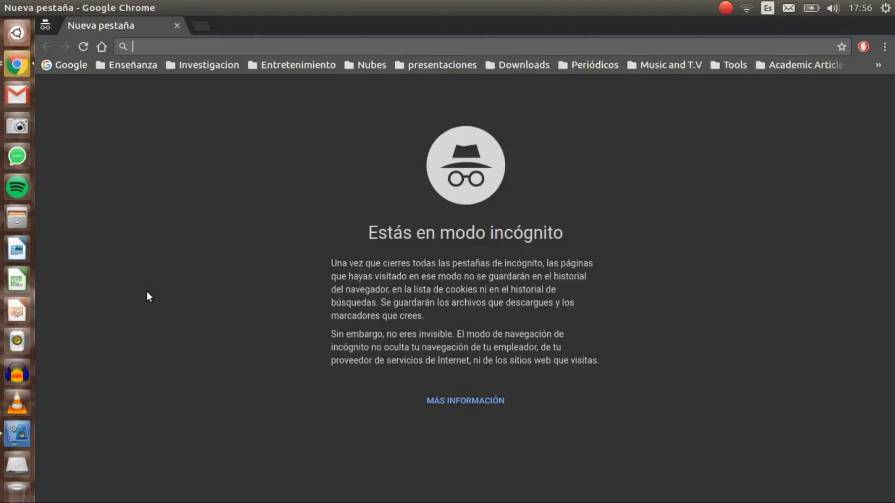
Go to drive.google.com in the incognito tab.
type("drive.google.com")
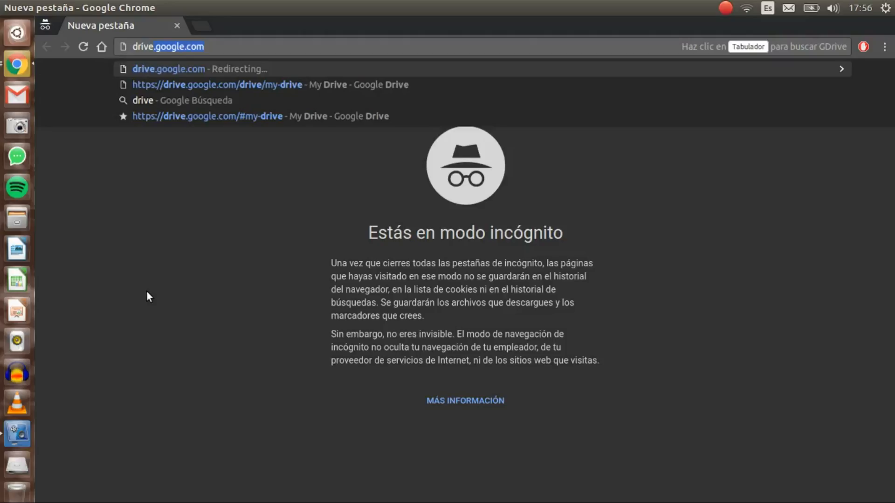
key("Return")
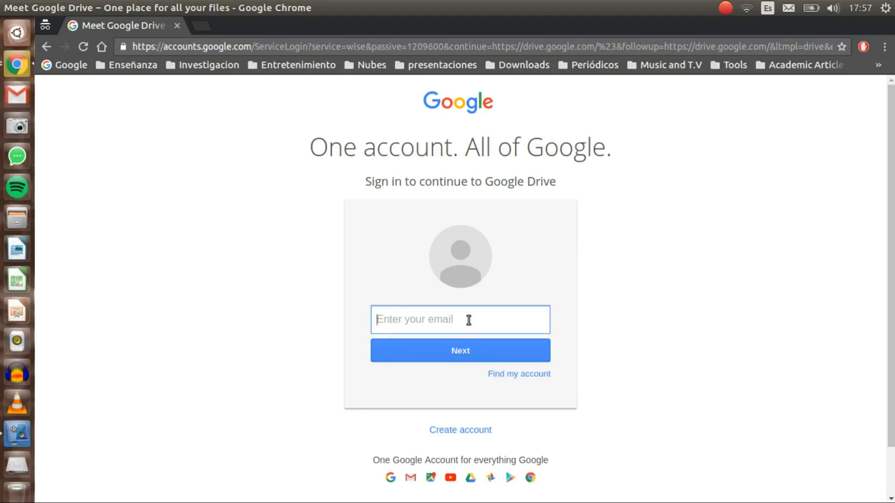
Enter the account e-mail and continue to the password step, then close the private sign-in tab.
type("na")
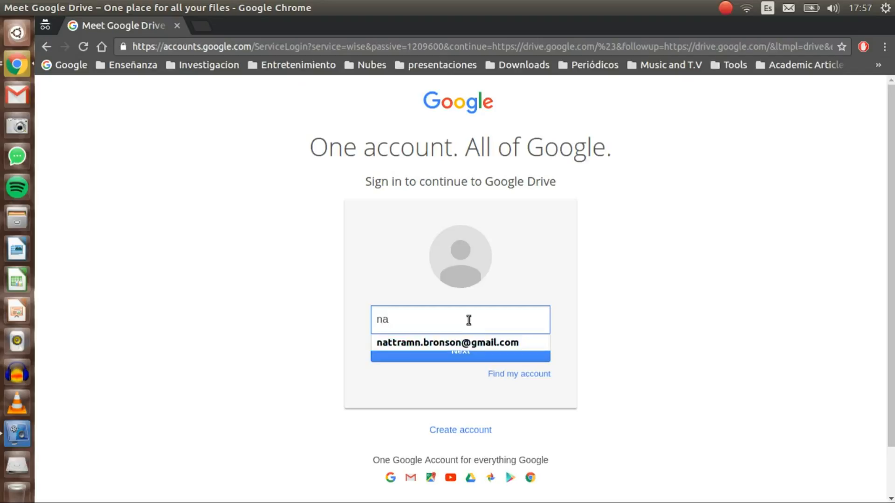
left_click(466, 341)
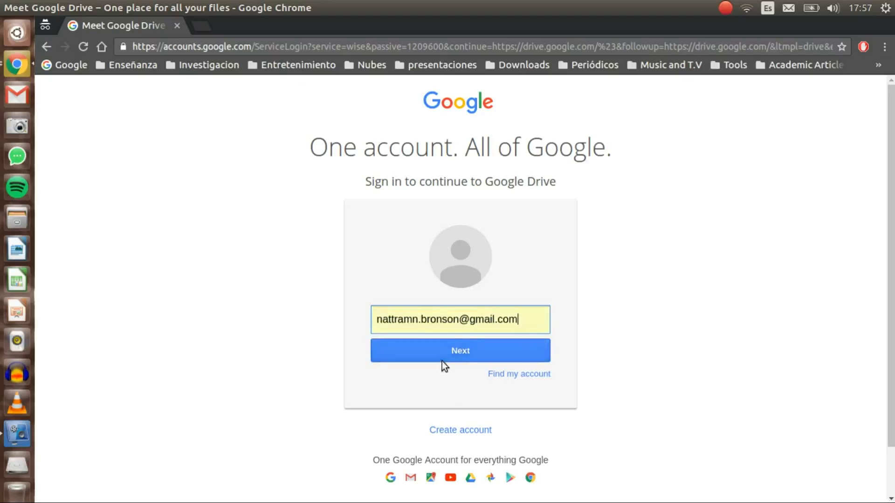
left_click(498, 351)
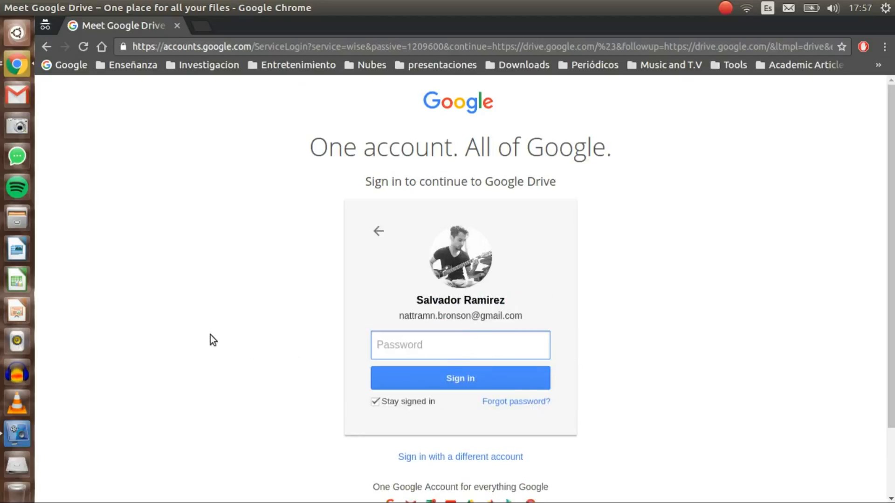
left_click(178, 26)
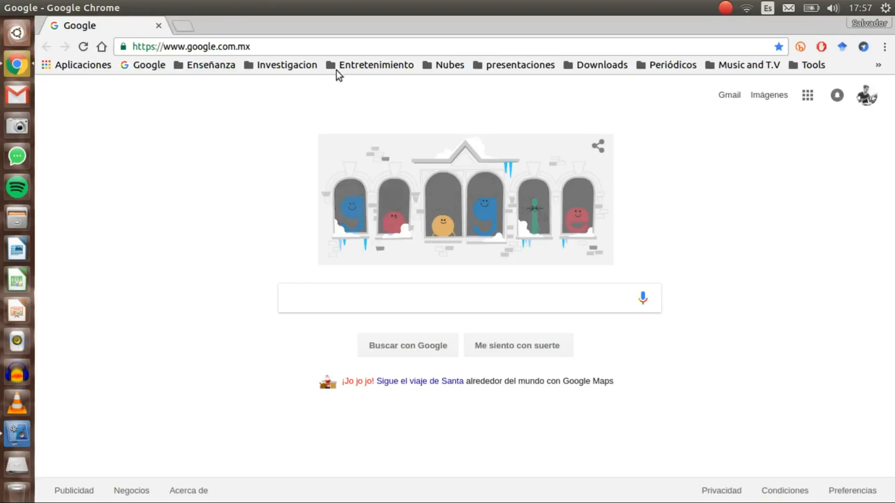
Load drive.google.com in the regular window to reach the signed-in My Drive.
left_click(332, 46)
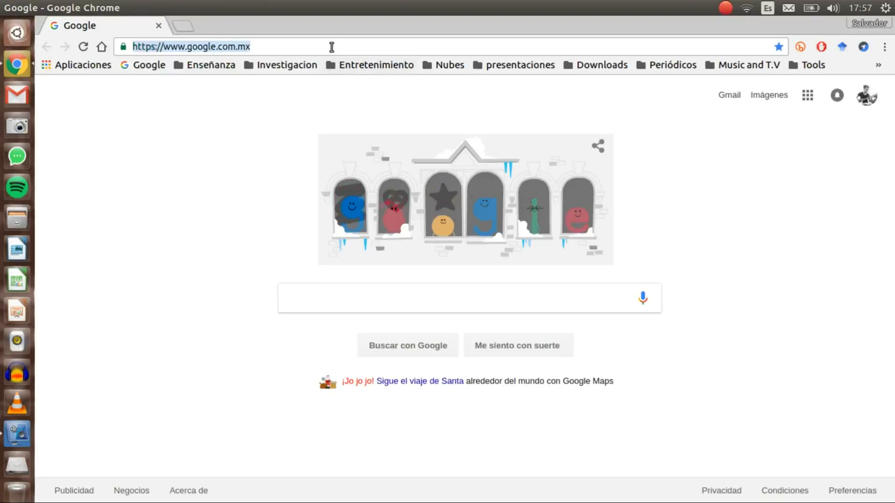
type("drive.google.com")
key("Return")
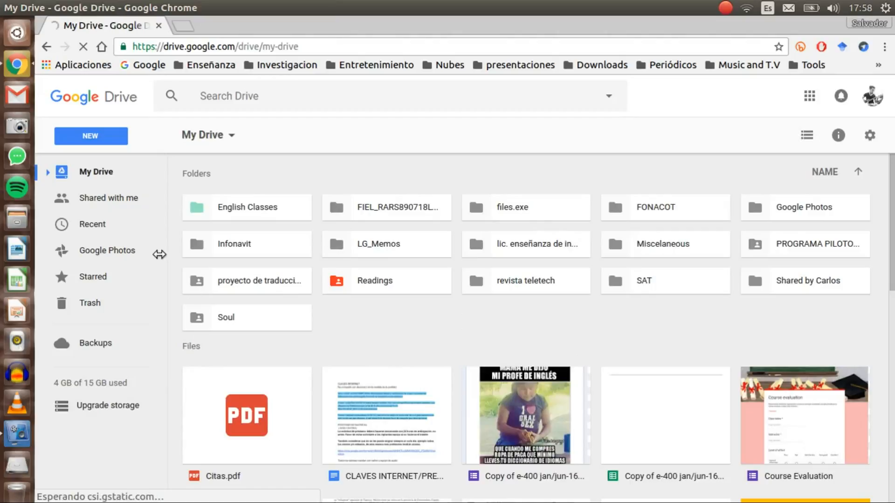
scroll(149, 244, "down", 5)
scroll(122, 199, "down", 1)
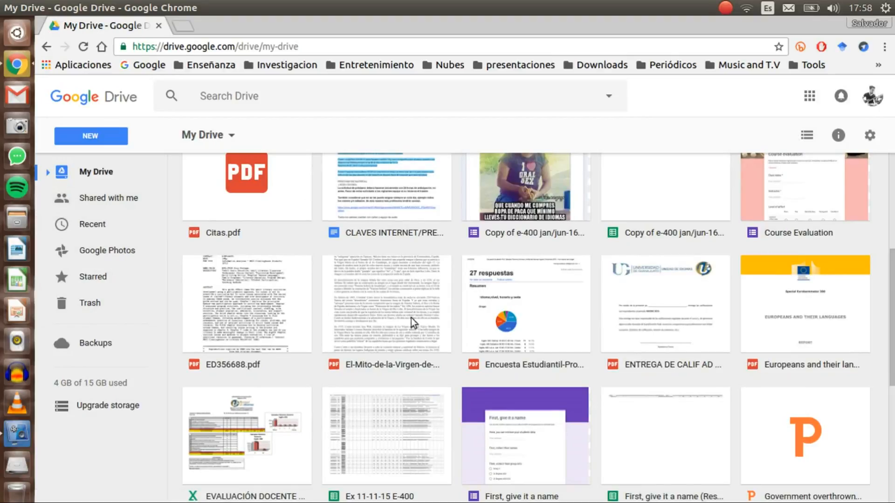
scroll(867, 139, "up", 6)
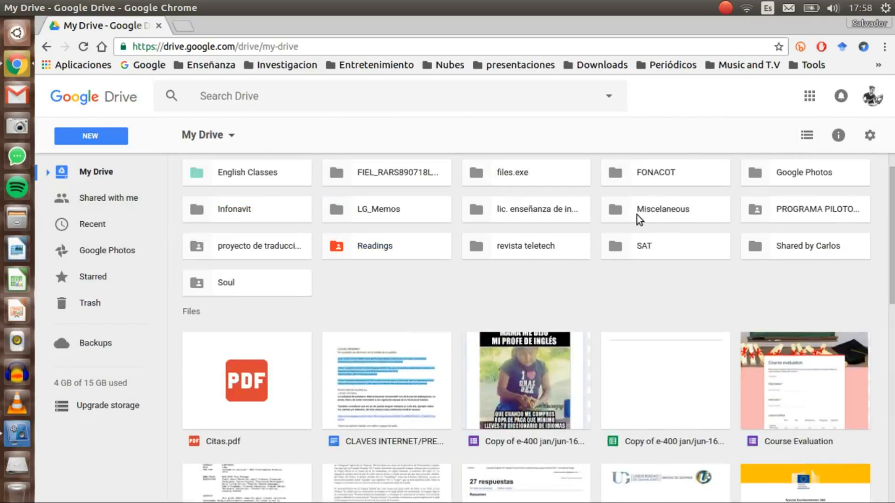
left_click(637, 214)
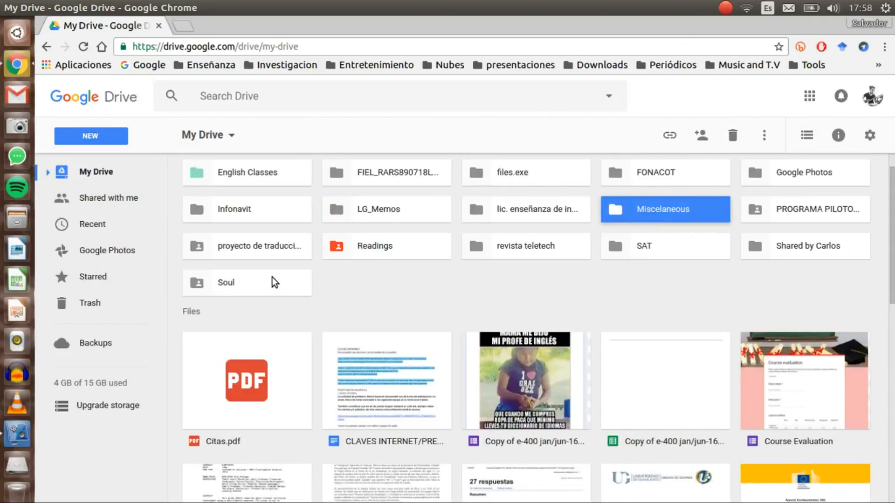
scroll(273, 282, "up", 1)
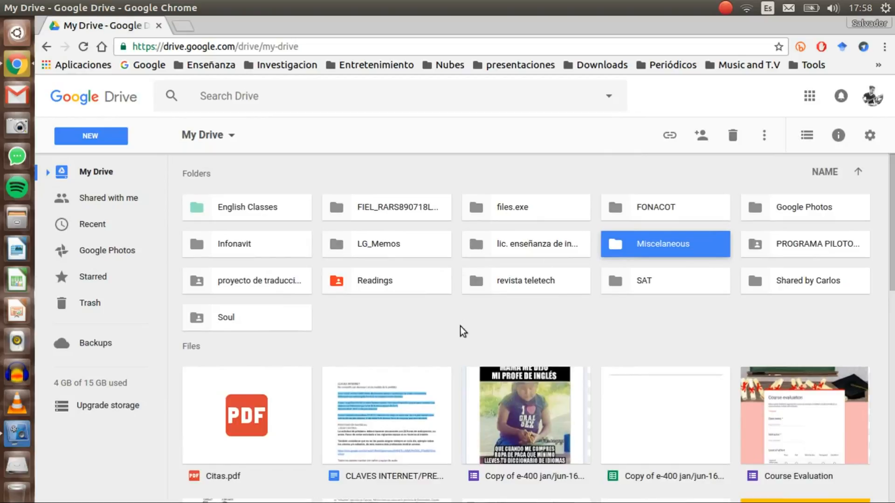
left_click(409, 330)
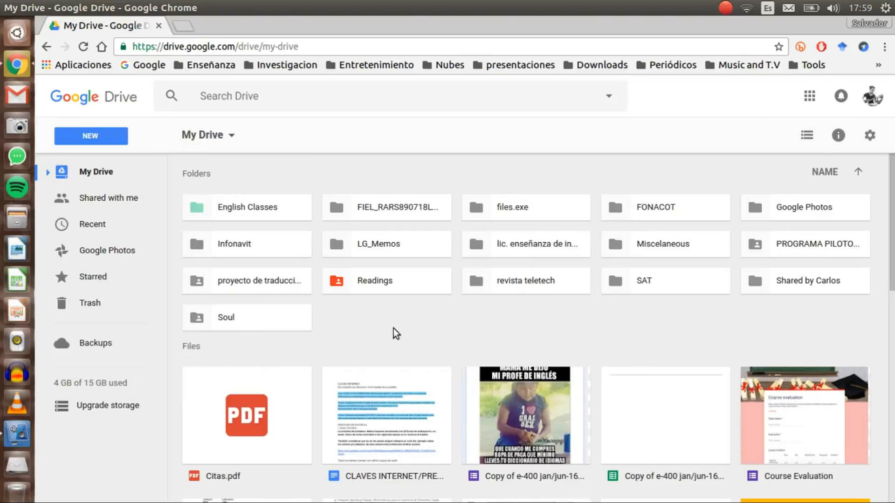
Select and clear the SAT and revista teletech folders, then bring up My Drive's add-items menu.
right_click(394, 329)
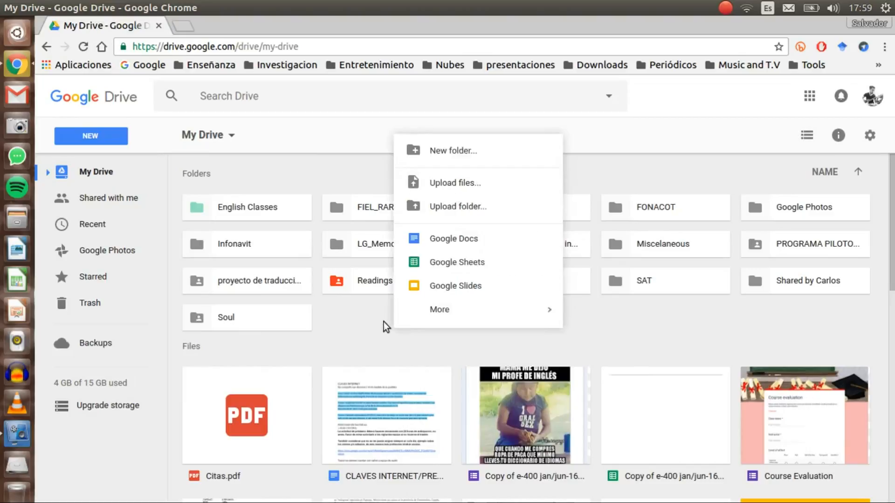
left_click(678, 313)
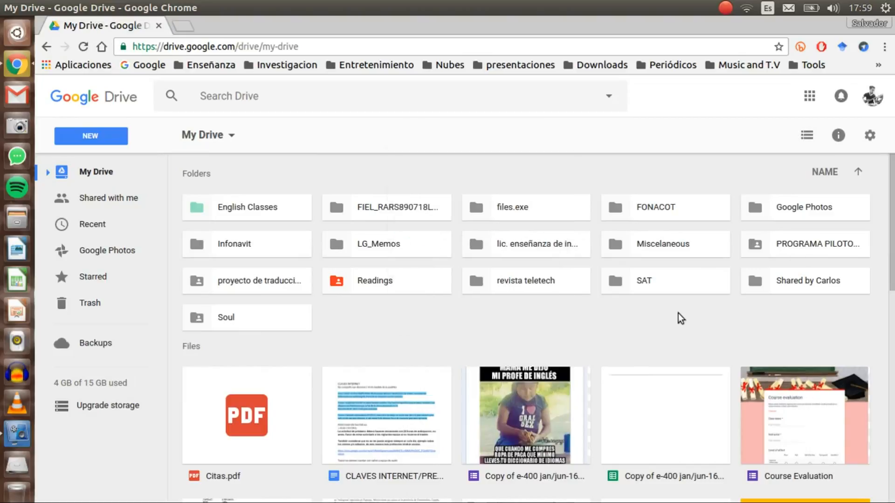
left_click(668, 289)
left_click(496, 289)
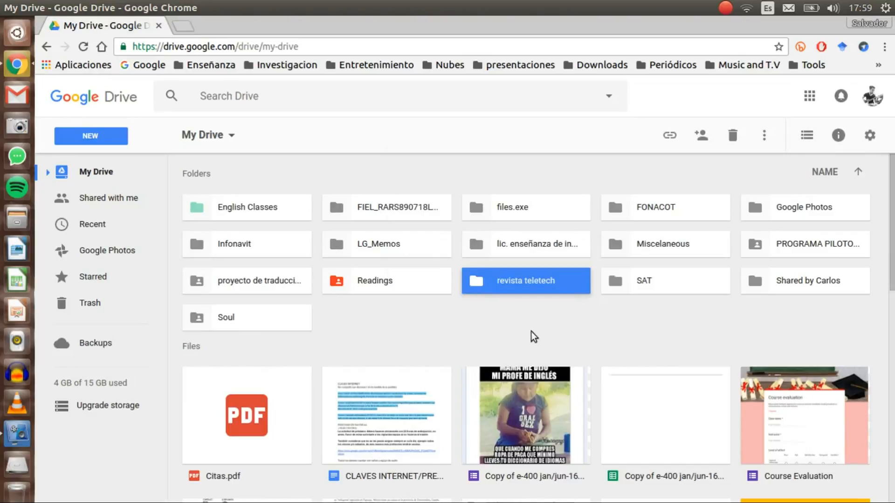
left_click(606, 327)
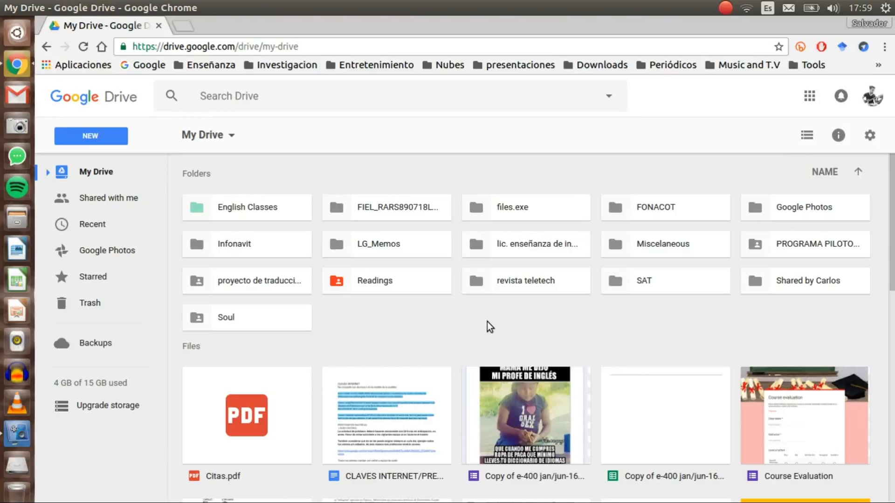
right_click(506, 325)
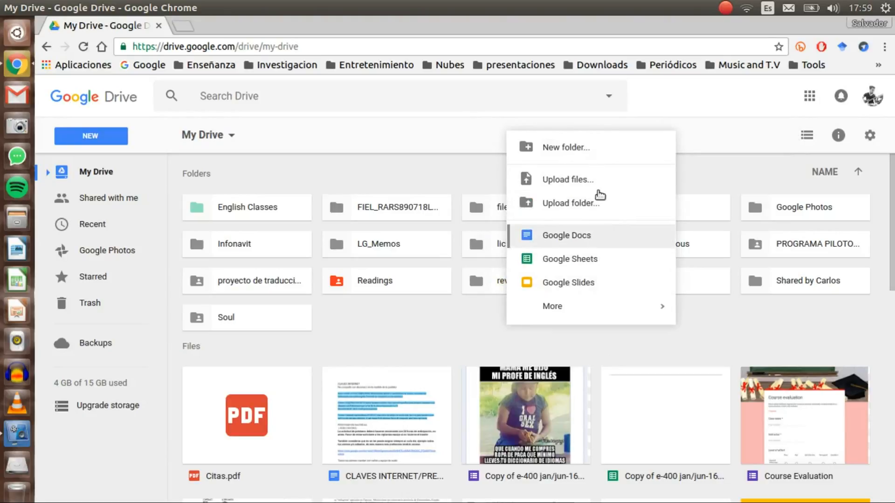
left_click(572, 148)
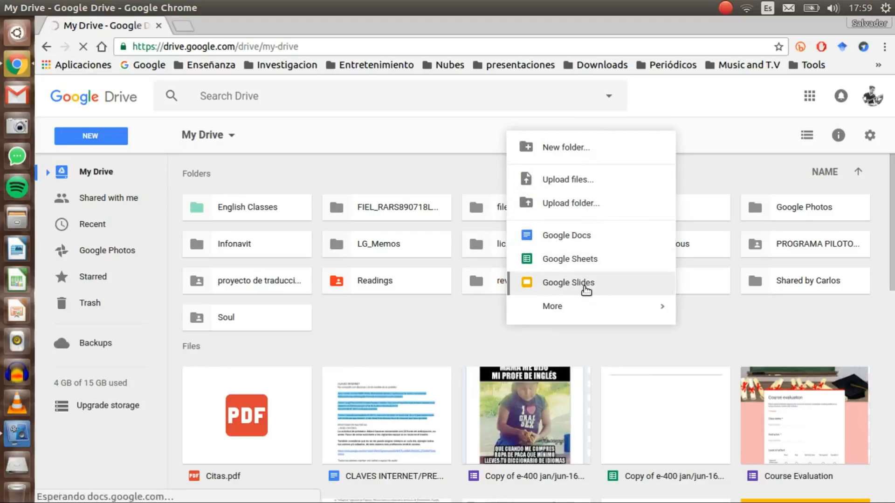
mouse_move(642, 313)
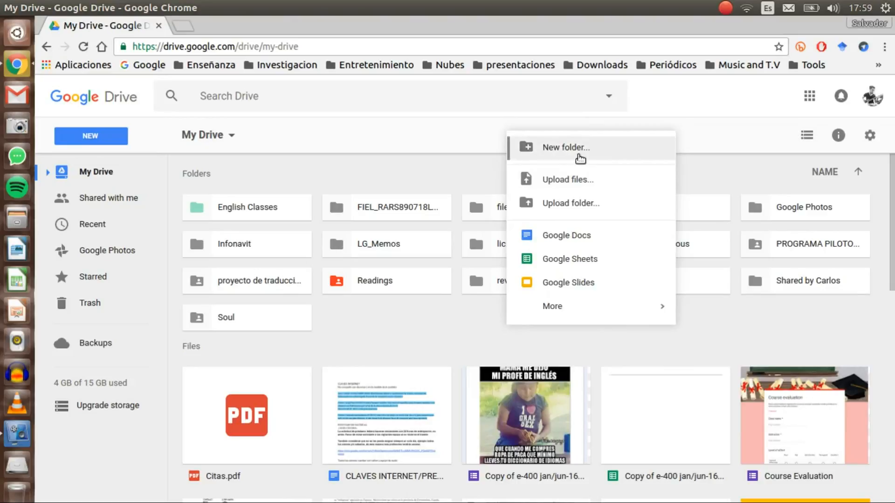
Make a New folder named 'tutorial' in My Drive.
left_click(564, 149)
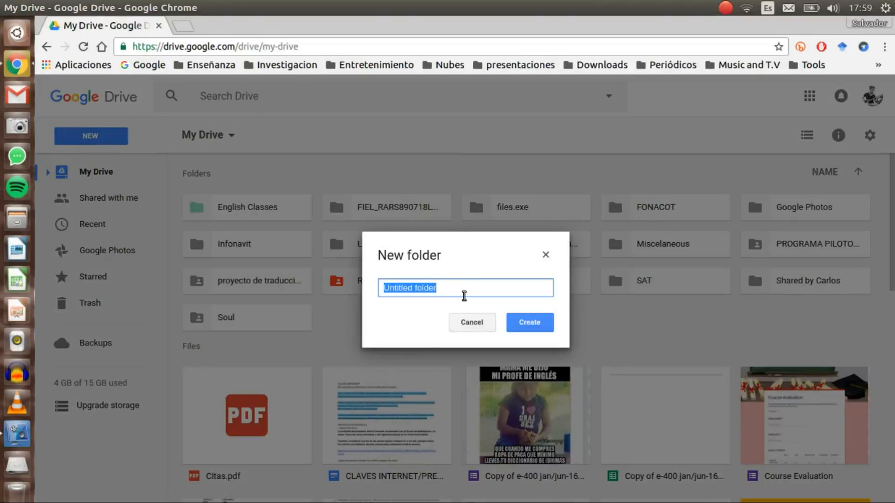
type("tu")
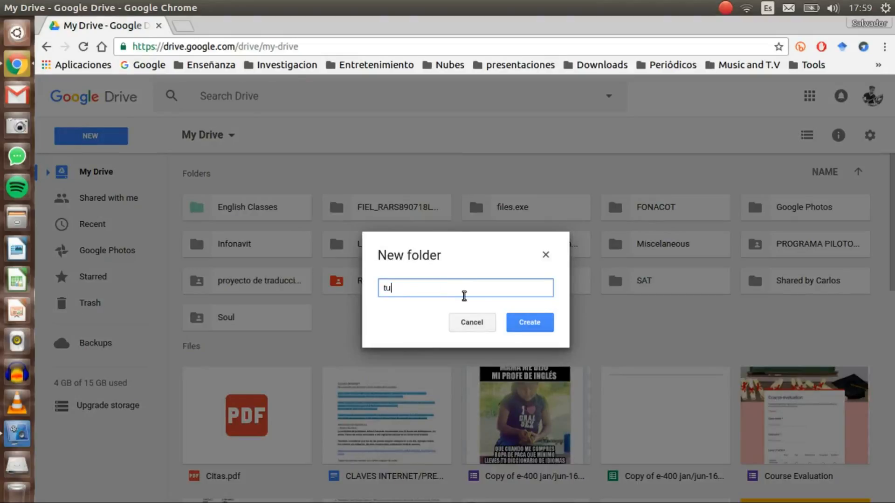
type("torial")
left_click(525, 331)
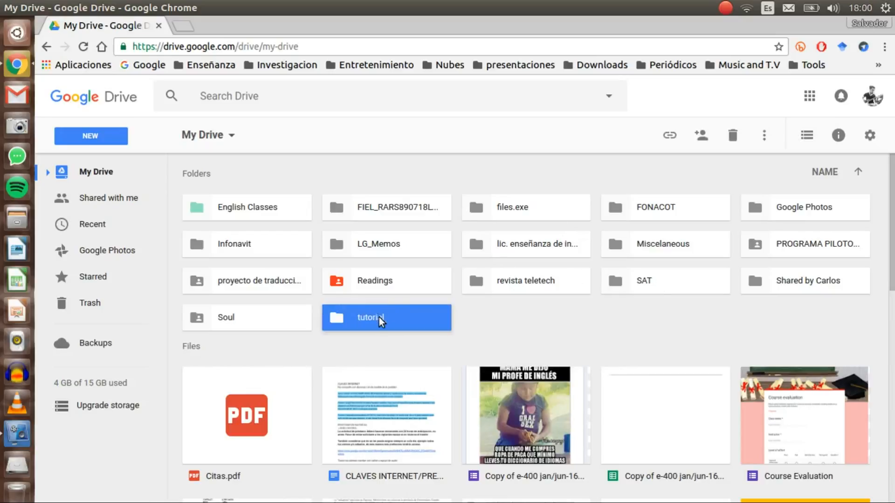
Open the empty 'tutorial' folder from My Drive.
double_click(379, 317)
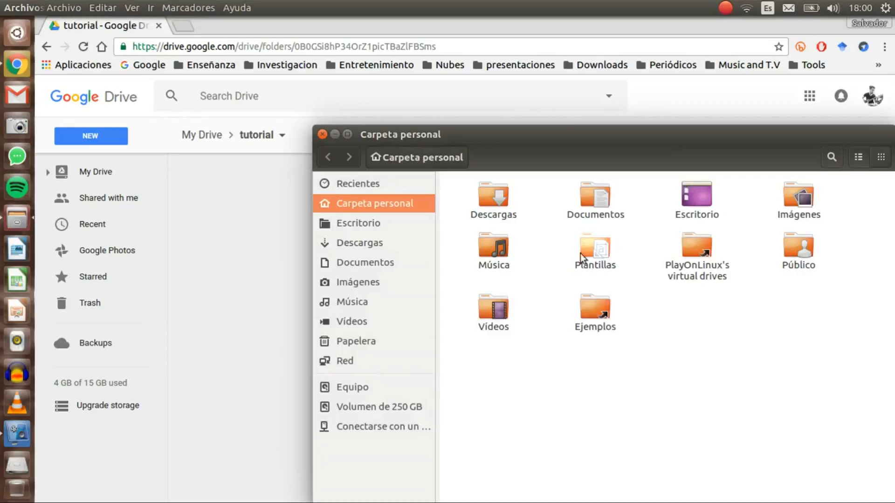
Drag 'Propuesta de trabajo programas en línea.docx' from Documentos into the Drive tutorial folder.
double_click(596, 205)
left_click_drag(624, 150, 823, 150)
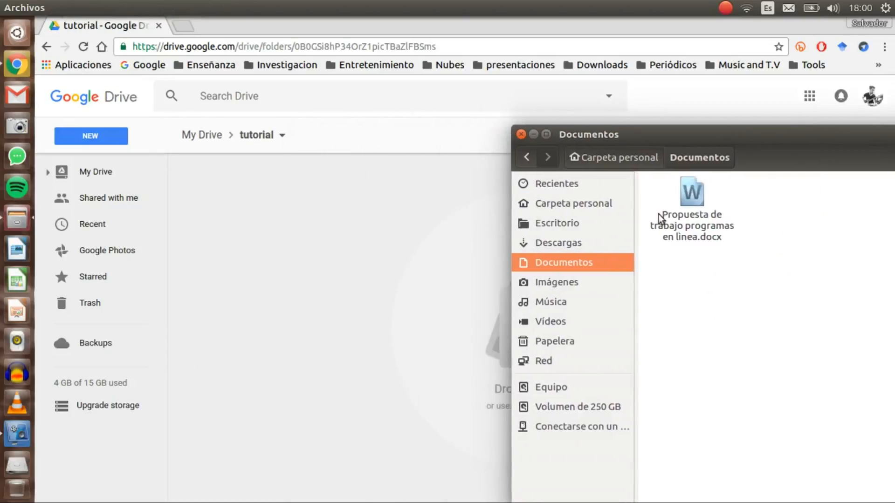
left_click(691, 198)
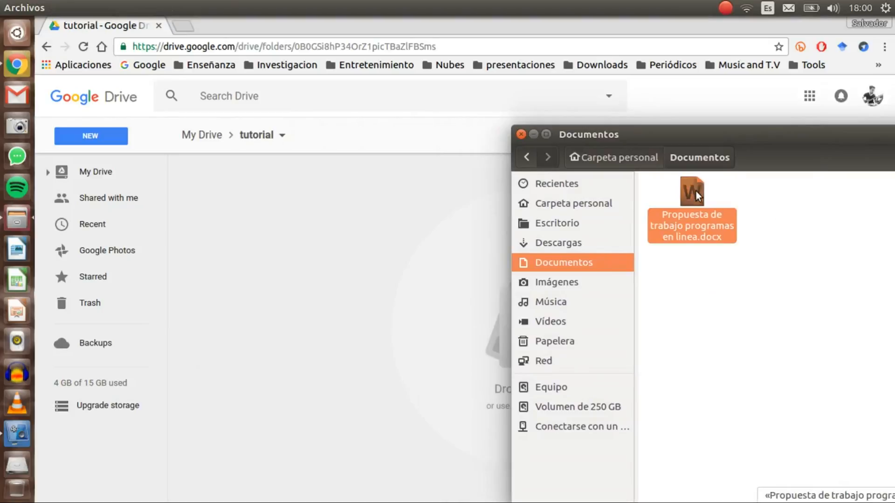
left_click_drag(695, 191, 388, 307)
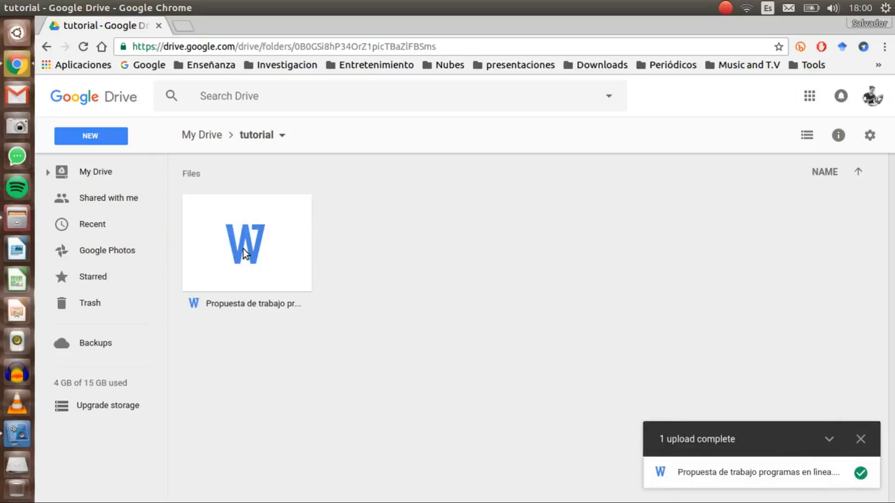
Close the '1 upload complete' notice and reopen tutorial via the My Drive breadcrumb.
left_click(243, 249)
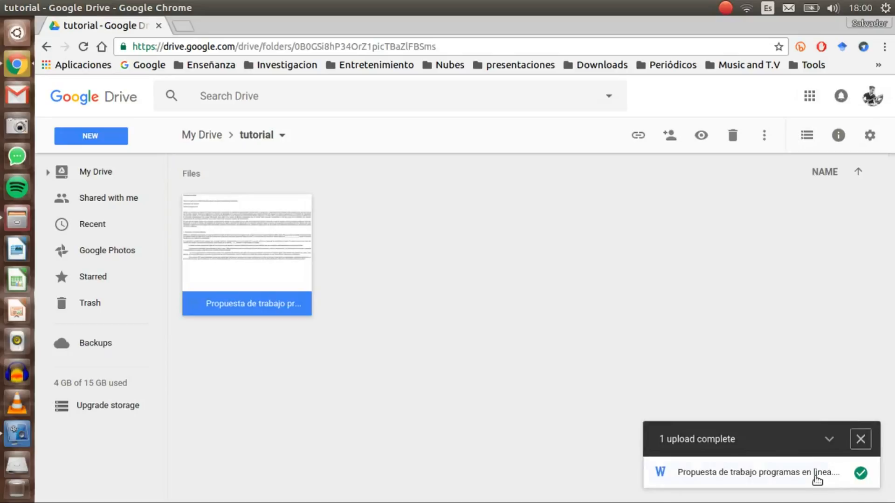
left_click(860, 439)
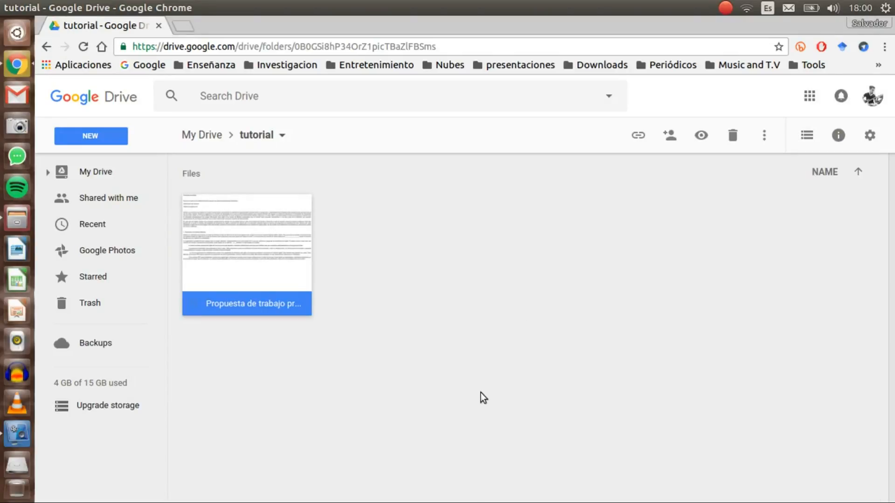
left_click(212, 136)
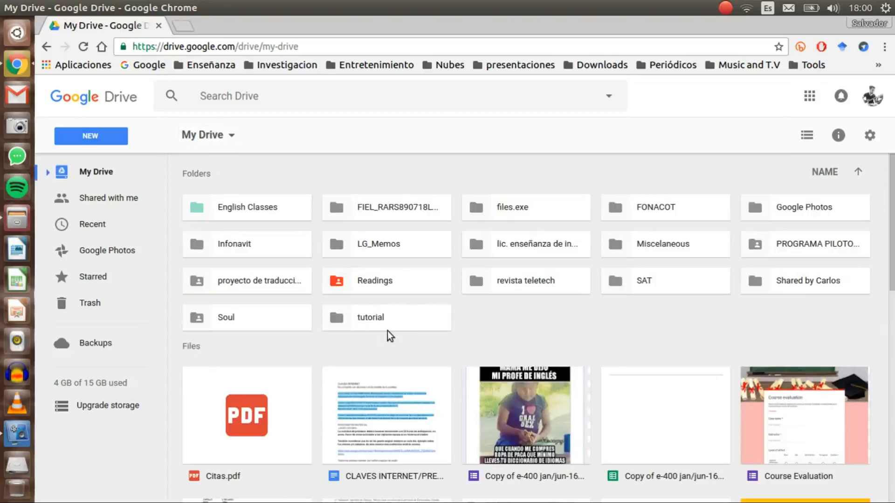
double_click(379, 320)
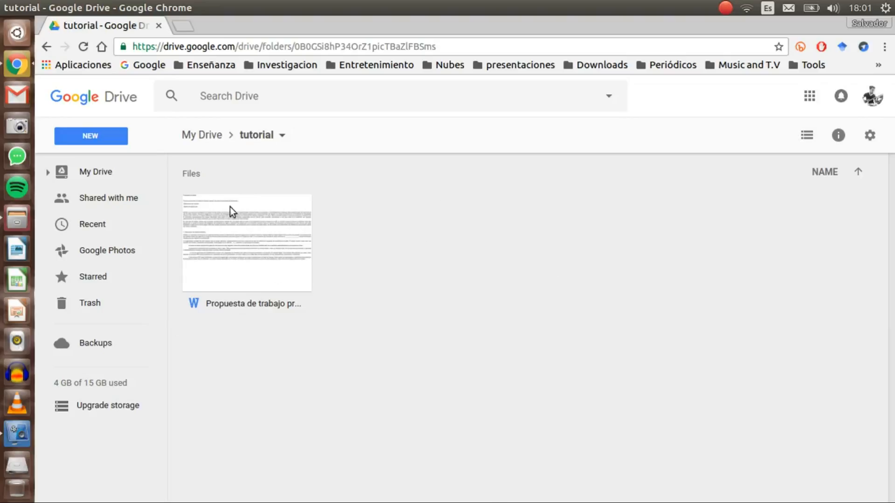
Create a new Google Docs document in tutorial and erase its 'Untitled document' title.
right_click(393, 225)
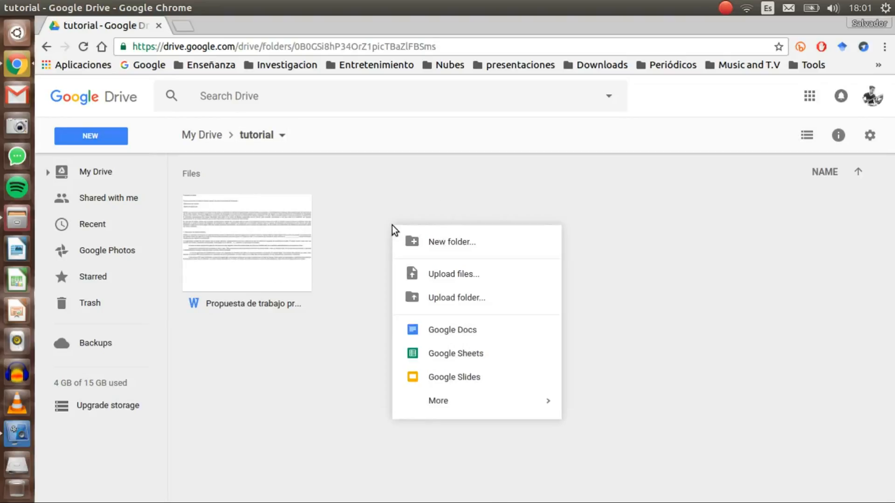
left_click(466, 332)
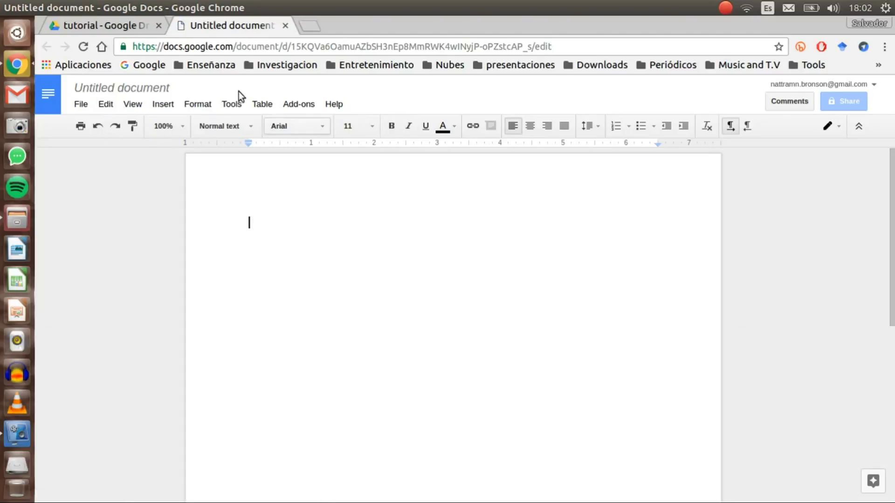
left_click(168, 89)
left_click(168, 89)
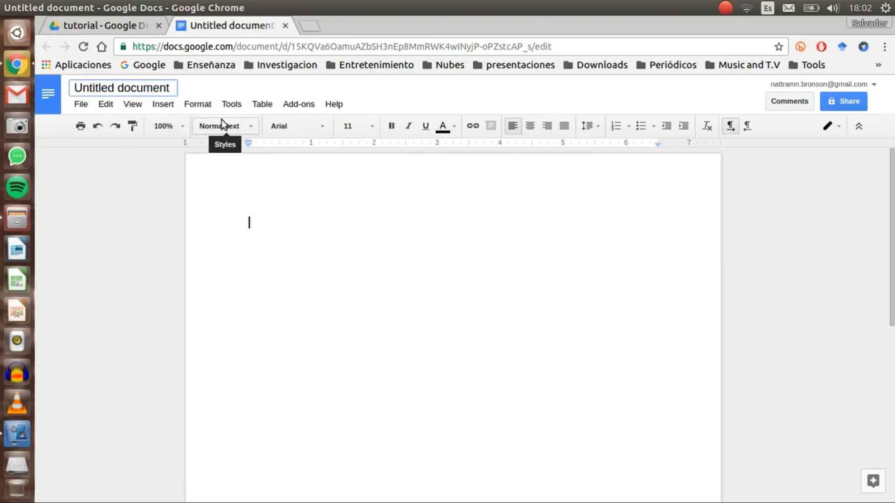
key("BackSpace")
key("BackSpace")
key("BackSpace")
key("BackSpace")
key("BackSpace")
key("BackSpace")
key("BackSpace")
key("BackSpace")
key("BackSpace")
key("BackSpace")
key("BackSpace")
key("BackSpace")
key("BackSpace")
key("BackSpace")
key("BackSpace")
key("BackSpace")
key("BackSpace")
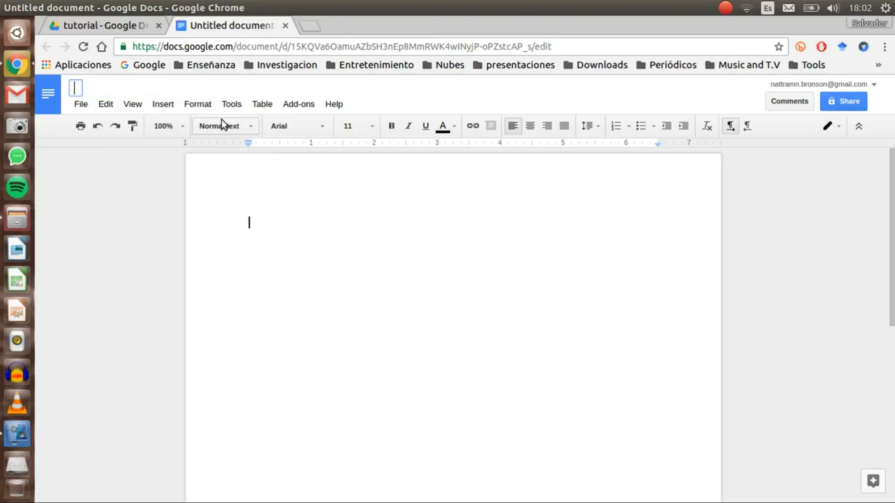
Title the blank document 'tutorial', then type and erase stray text so the body stays empty.
type("tutorial")
key("Return")
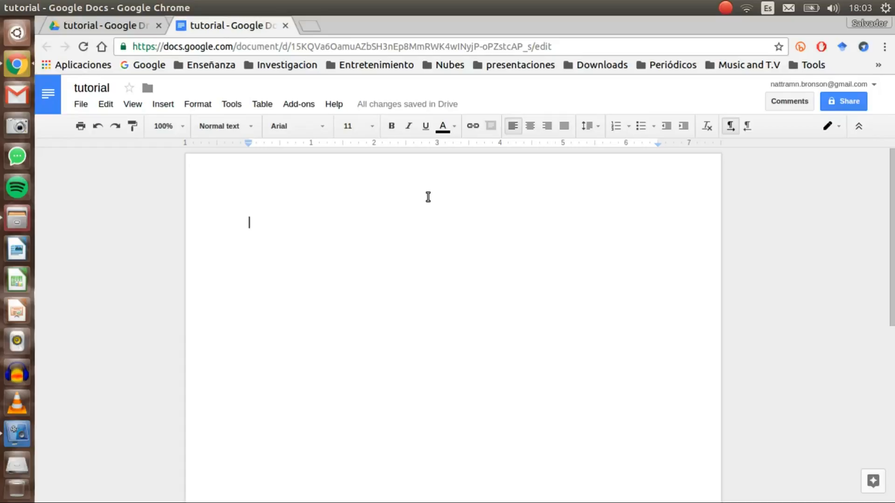
type("b")
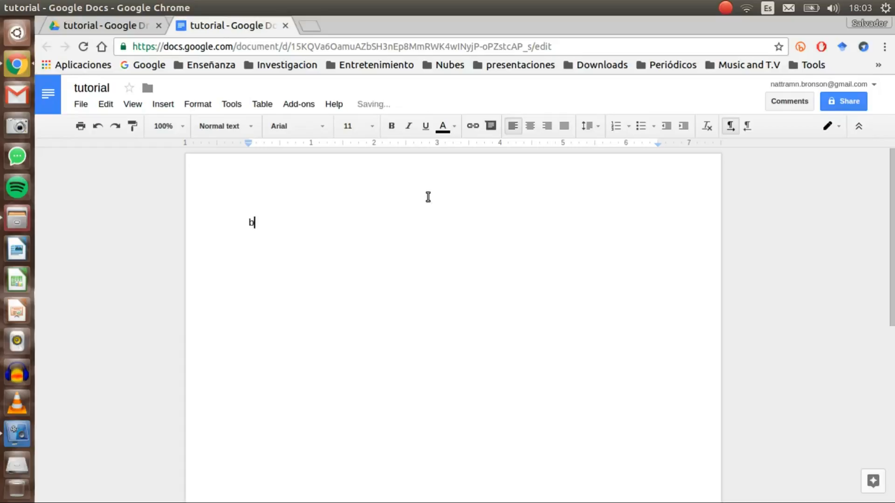
type("dlAIVBCPA")
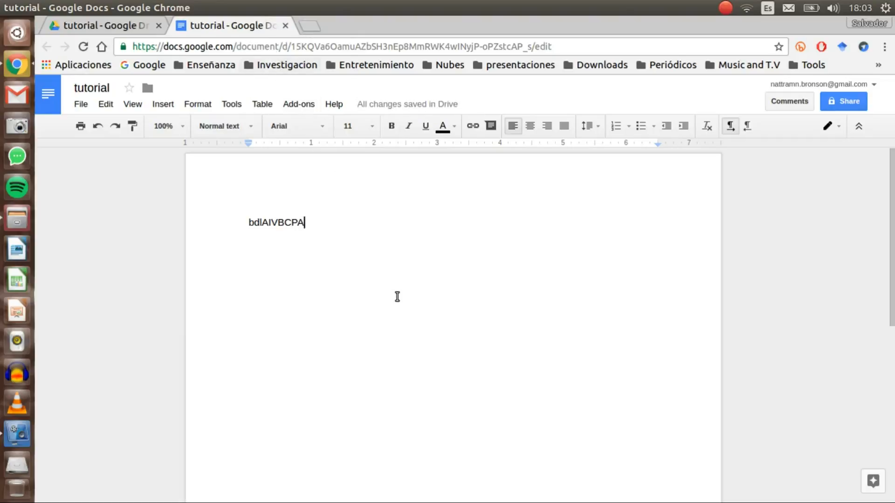
key("BackSpace")
key("BackSpace")
key("BackSpace")
key("BackSpace")
key("BackSpace")
key("BackSpace")
key("BackSpace")
key("BackSpace")
key("BackSpace")
key("BackSpace")
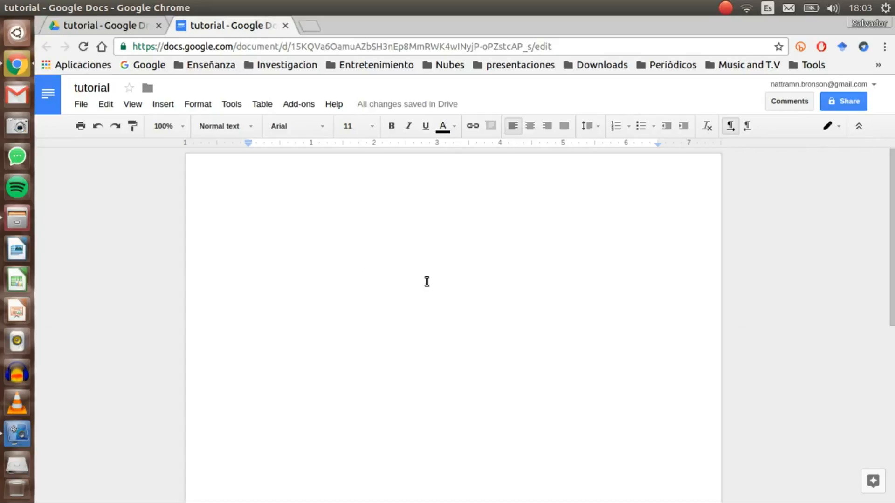
Close the document, select the tutorial folder in My Drive and open its Share settings.
left_click(284, 26)
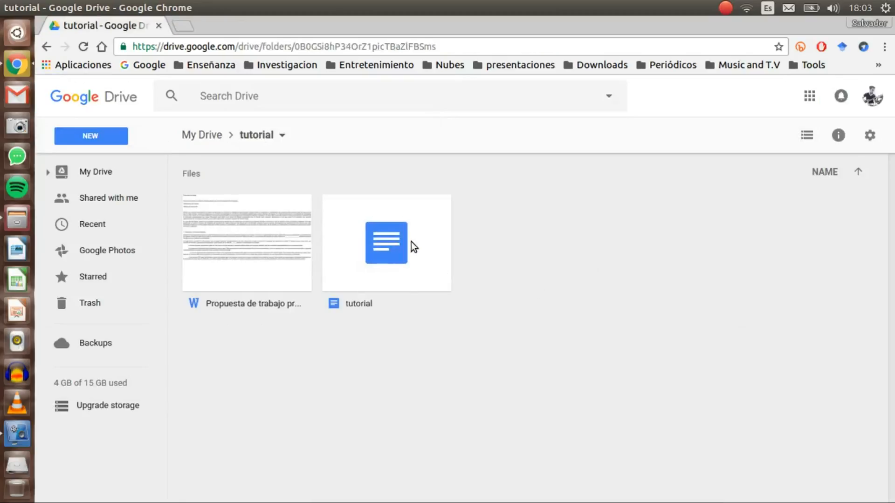
left_click(411, 241)
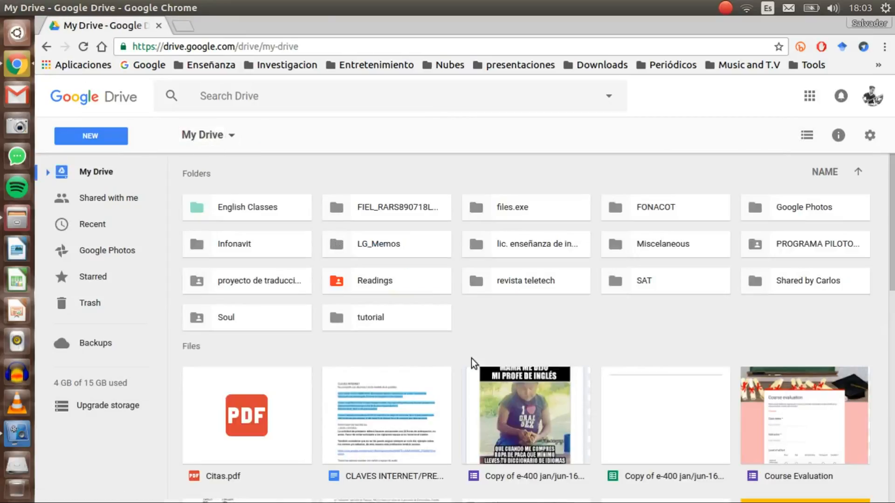
left_click(365, 317)
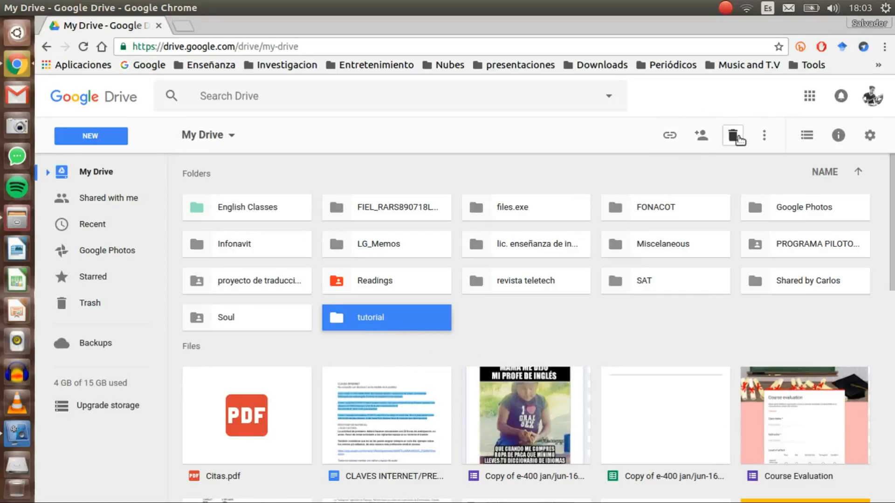
left_click(764, 136)
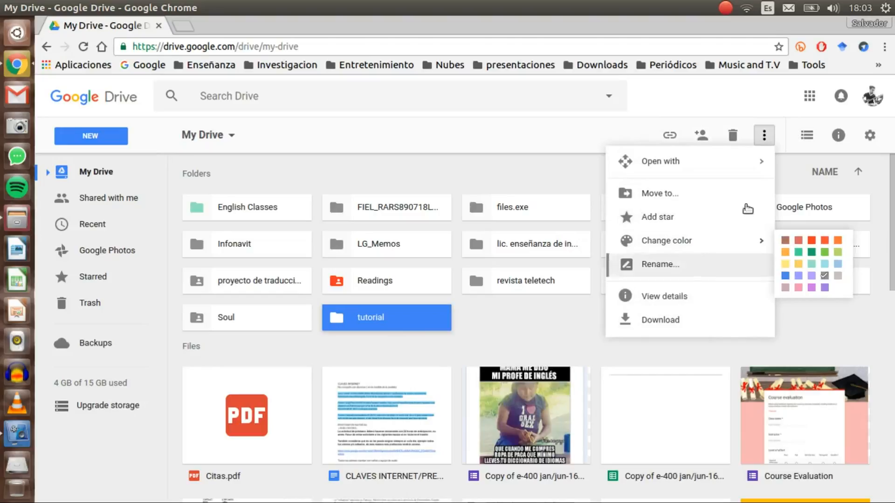
left_click(586, 138)
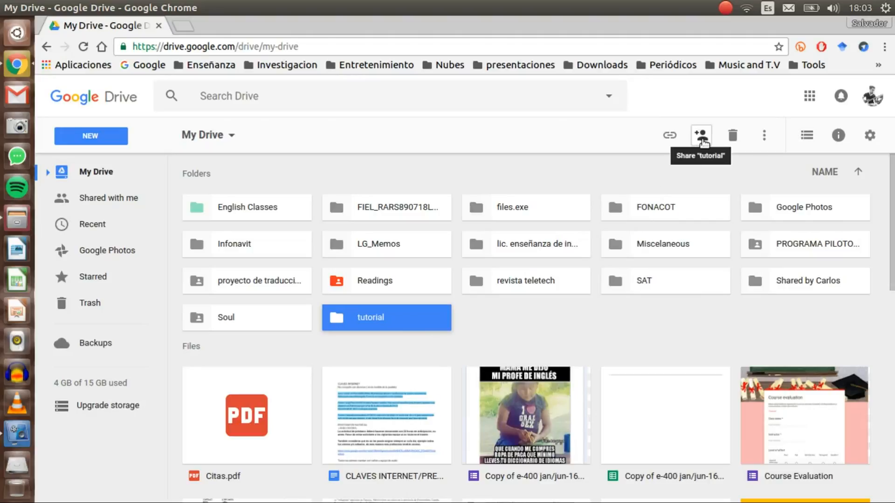
left_click(702, 140)
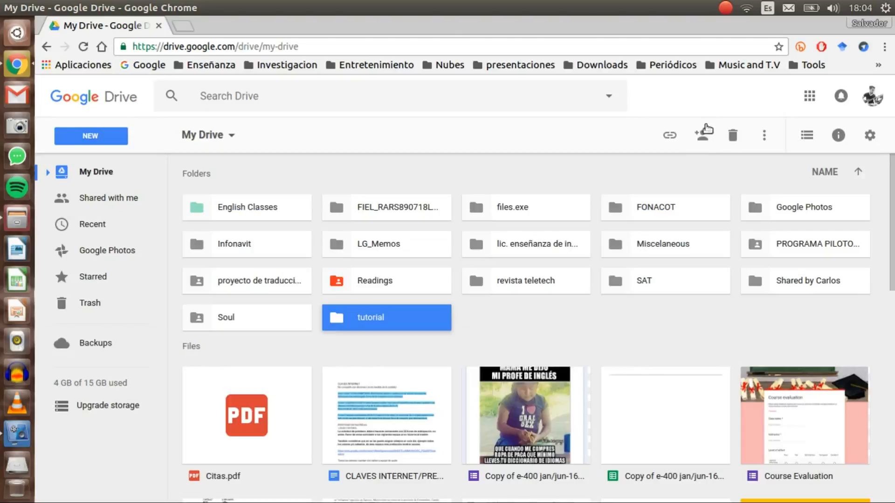
Reopen the tutorial folder's Share dialog and add the collaborator's e-mail address as a recipient.
left_click(699, 133)
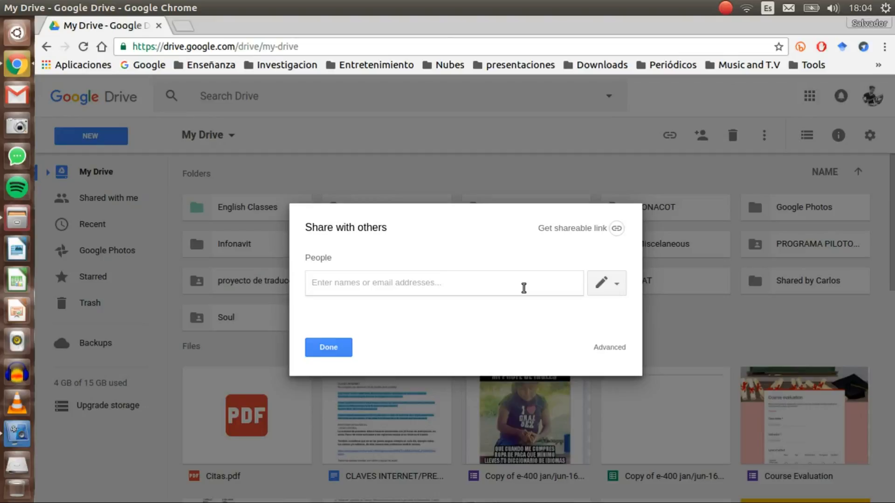
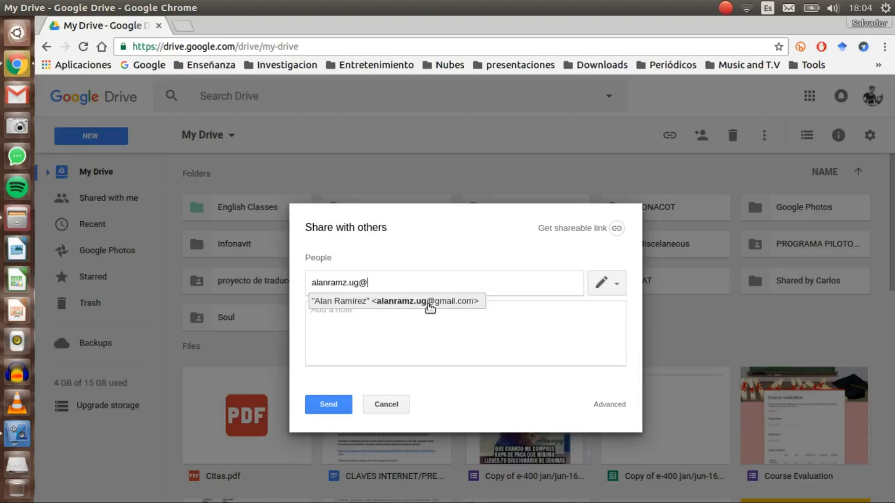
left_click(429, 303)
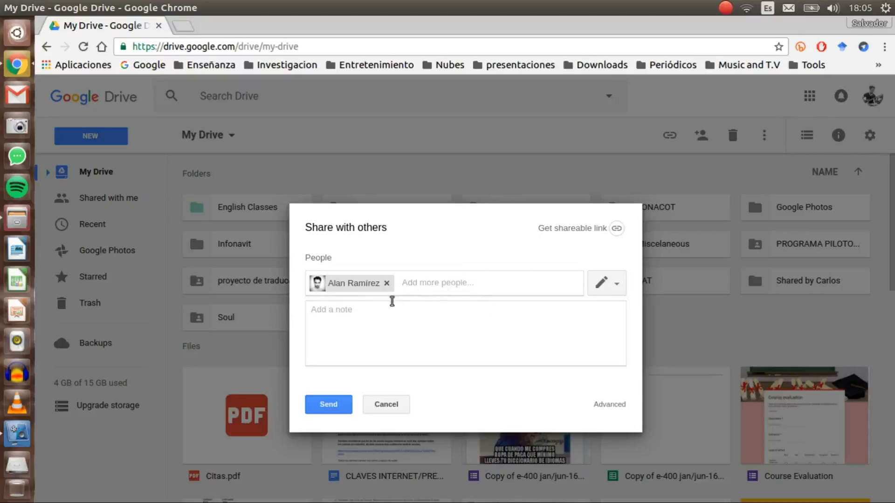
Write the share note: a greeting, 'I share the folder tutorial with you.' and 'thanks' below.
left_click(391, 313)
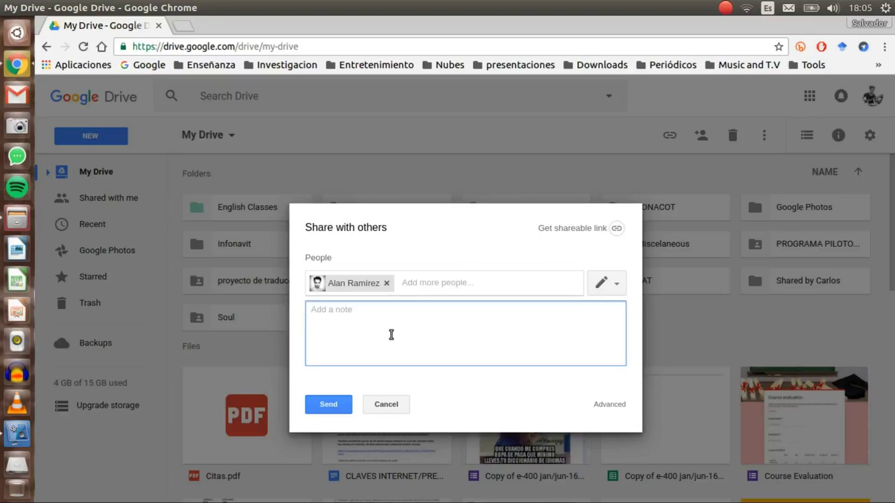
type("Hi alan")
type(",  ")
type("I share the folde")
type("r ")
type("tuto")
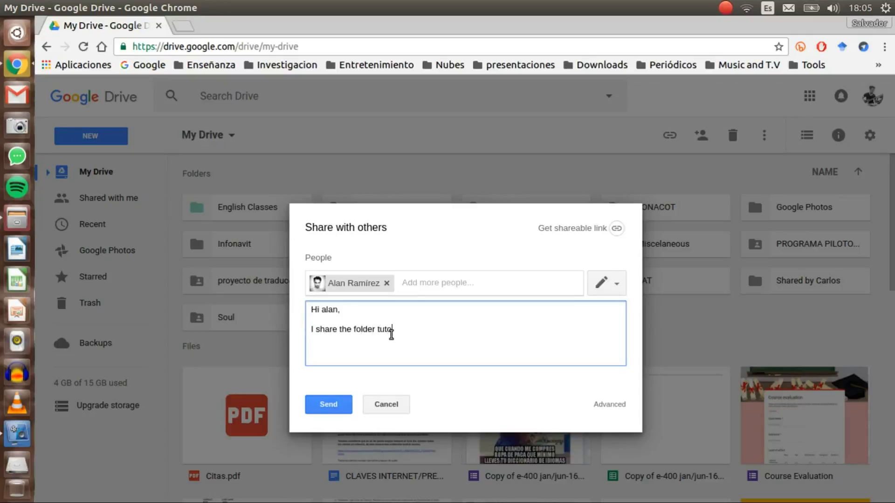
type("rial with you.")
key("Return")
key("Return")
type("tahnsk")
key("BackSpace")
key("BackSpace")
key("BackSpace")
key("BackSpace")
key("BackSpace")
type("hanks")
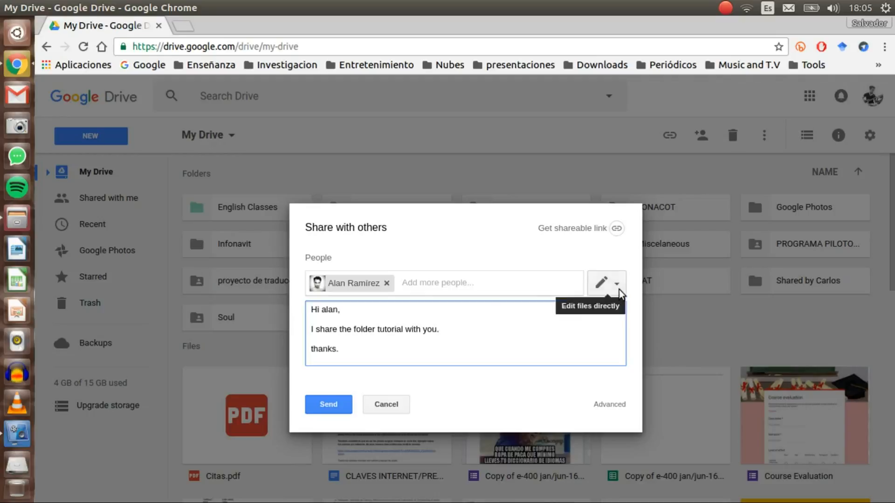
Set the invitee's permission to 'Can organize, add, & edit' for the tutorial folder.
left_click(619, 288)
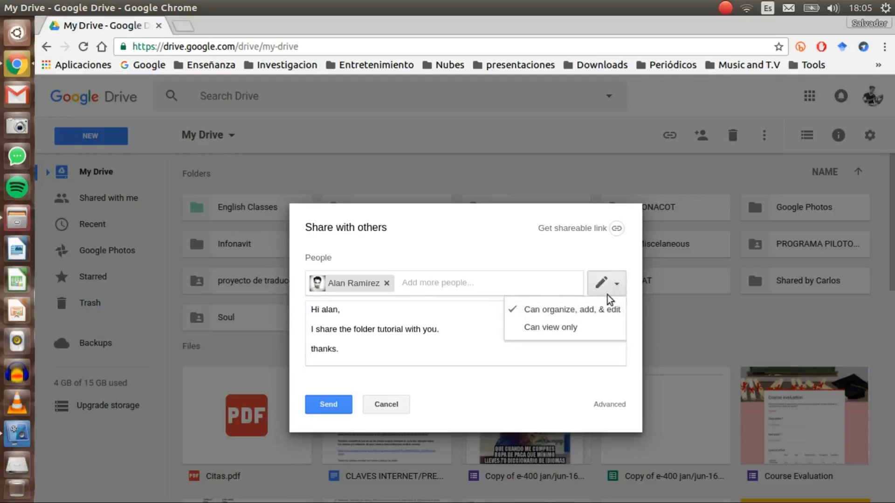
left_click(572, 328)
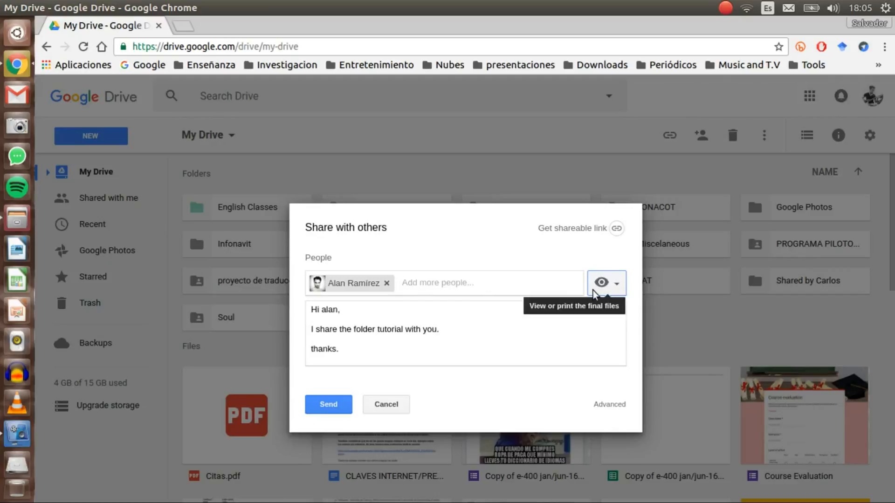
left_click(616, 286)
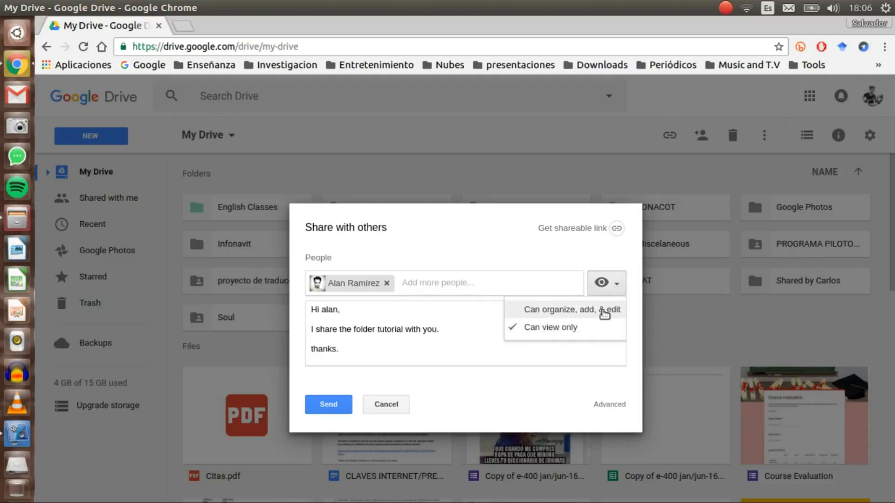
left_click(604, 310)
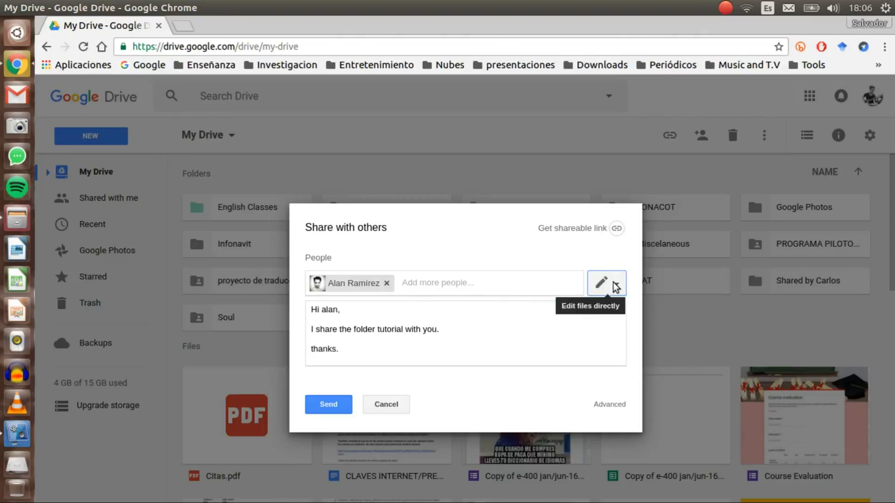
left_click(606, 283)
left_click(596, 330)
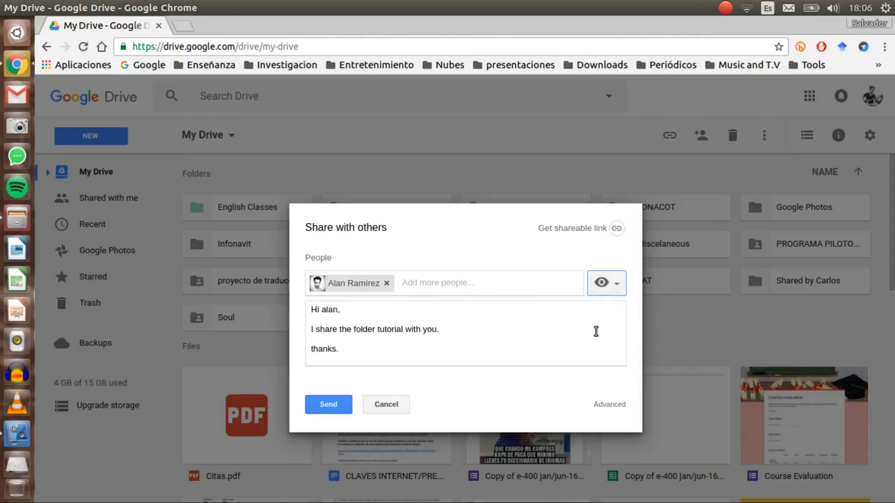
left_click(615, 286)
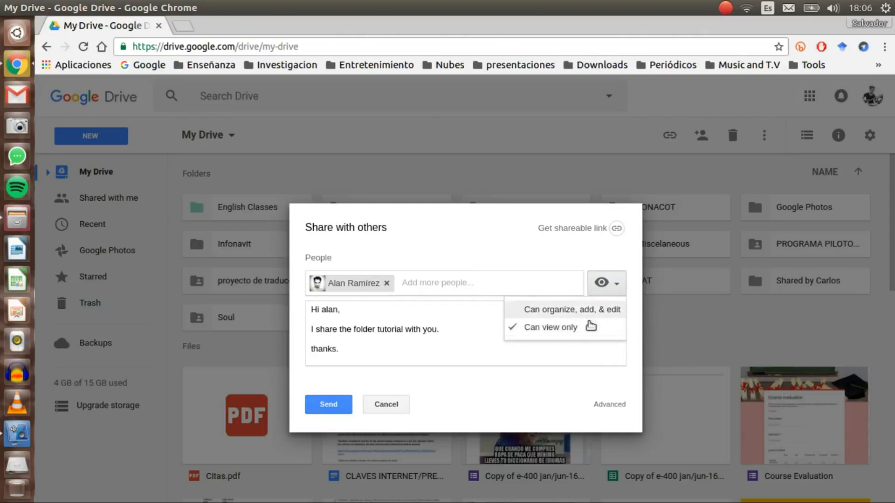
left_click(563, 330)
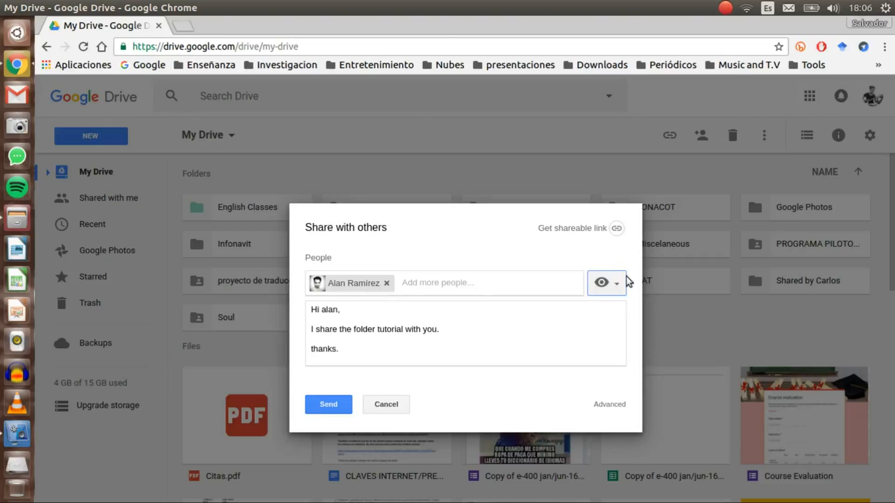
left_click(619, 286)
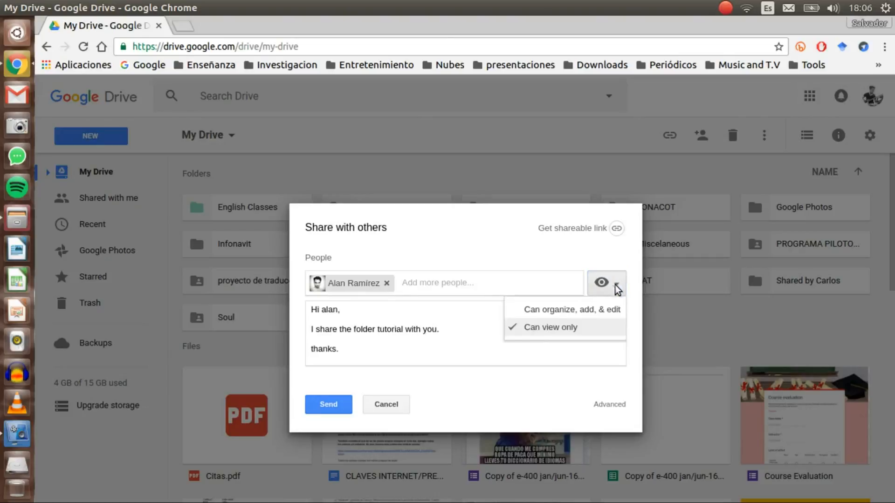
left_click(586, 309)
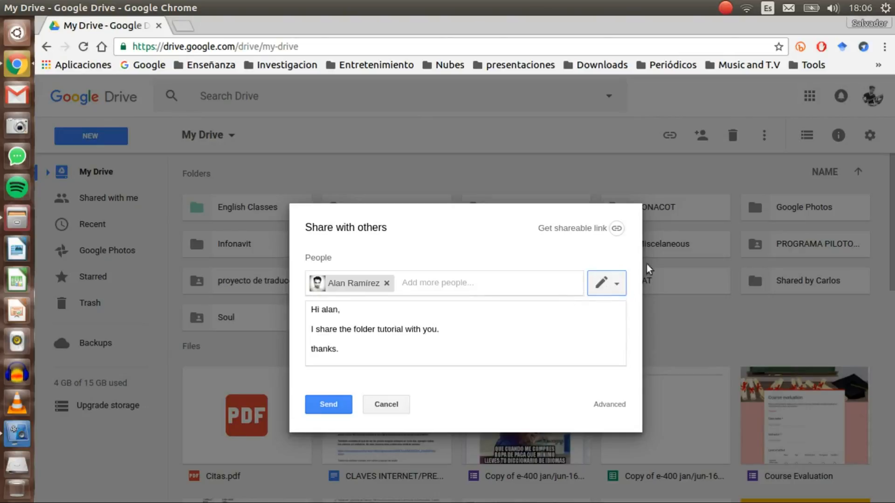
Send the sharing invitation and switch Chrome to the collaborator's profile.
left_click(335, 408)
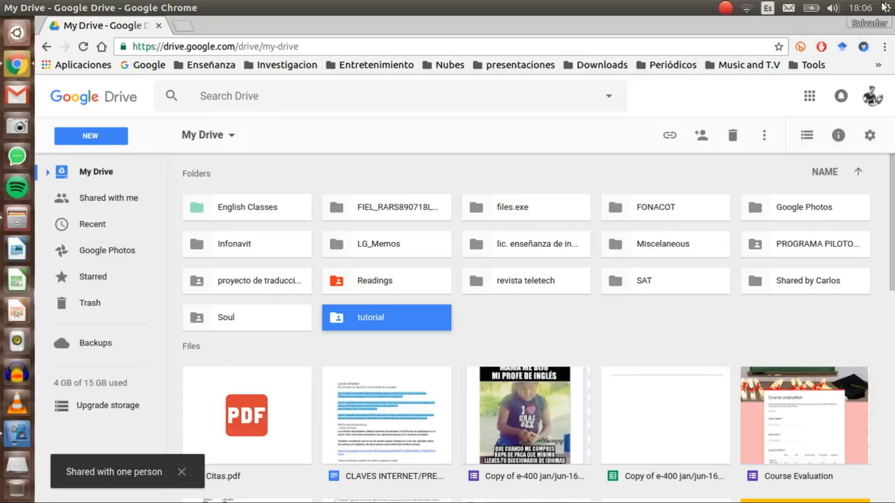
left_click(857, 20)
left_click(812, 100)
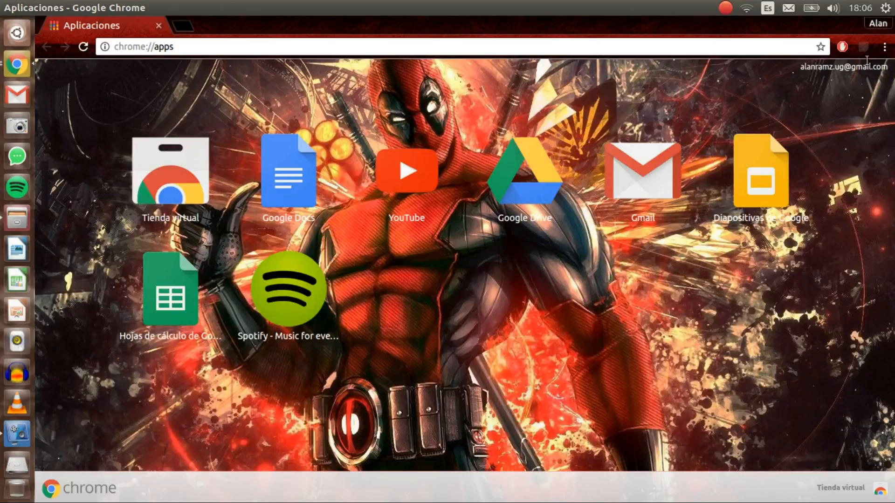
Launch Gmail from the collaborator's Chrome apps page.
left_click(635, 198)
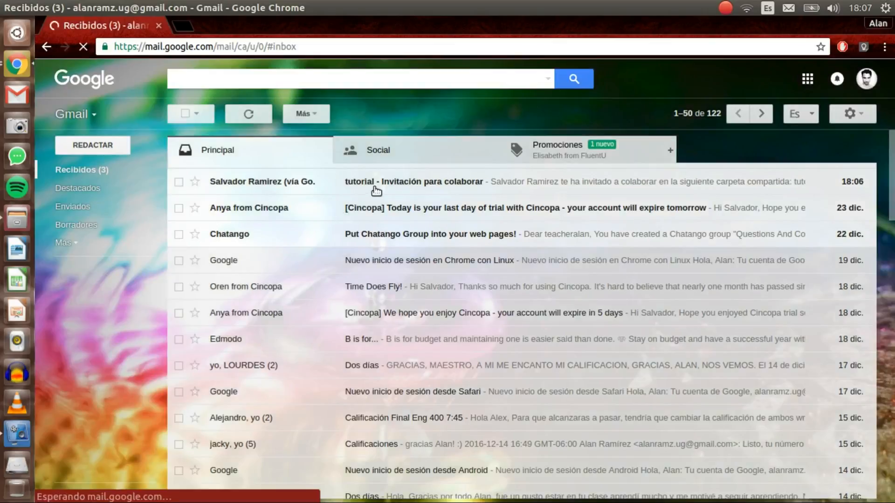
Open the 'tutorial - Invitación para colaborar' email and follow its link to the shared folder.
left_click(465, 187)
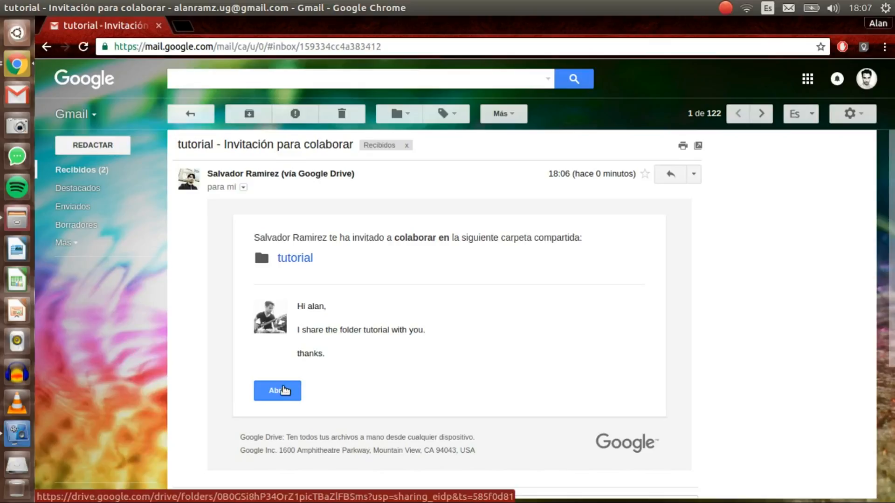
left_click(281, 391)
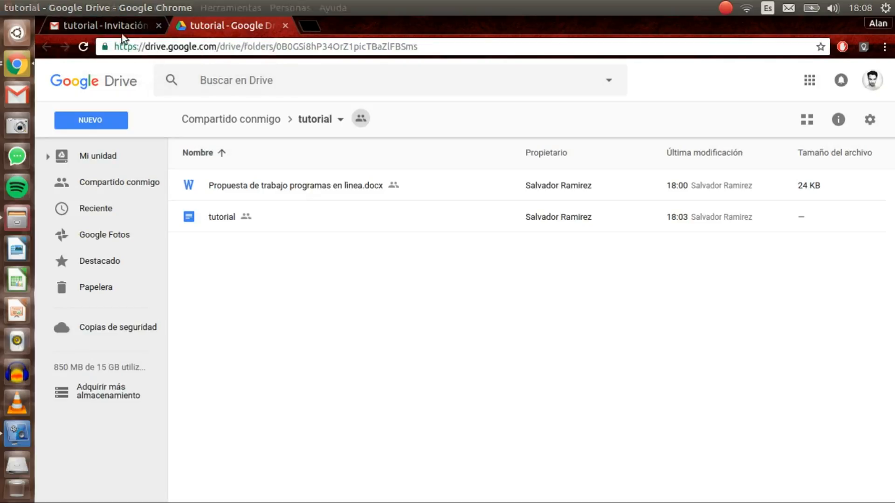
Switch back to the owner's Chrome window showing My Drive.
key("alt+Tab")
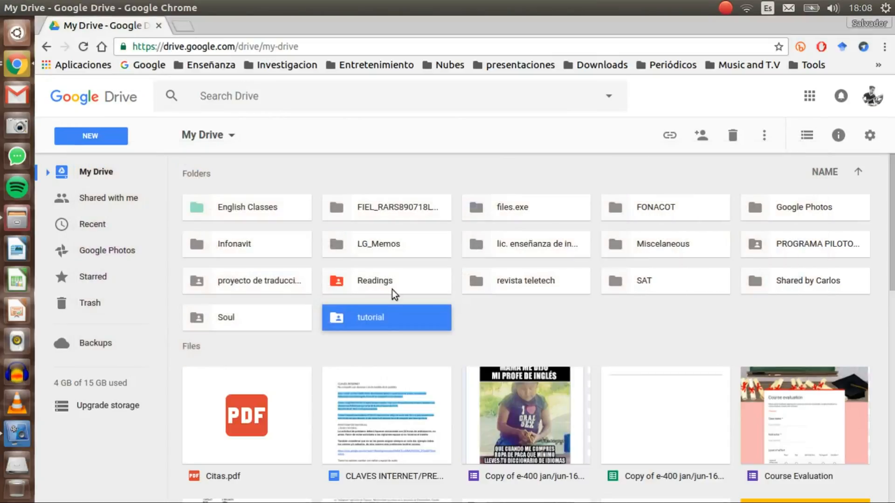
Check the Propuesta de trabajo file's sharing inside the tutorial folder, then return to My Drive and switch windows.
double_click(362, 319)
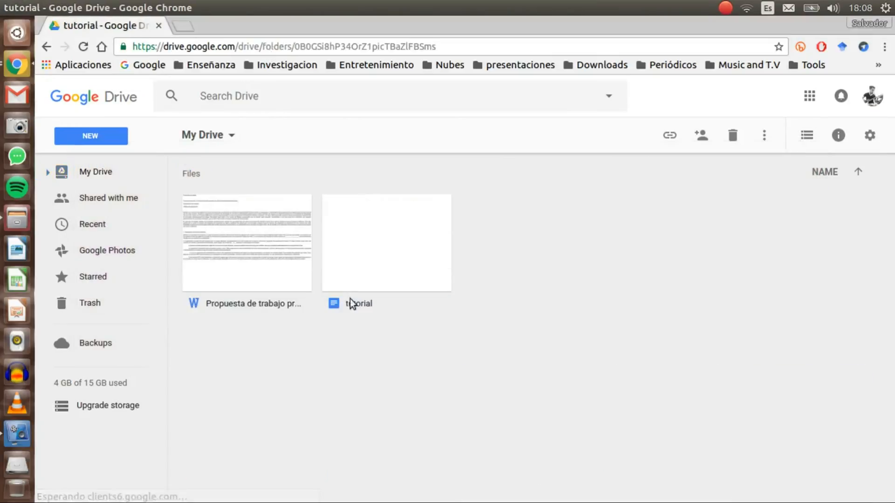
left_click(253, 259)
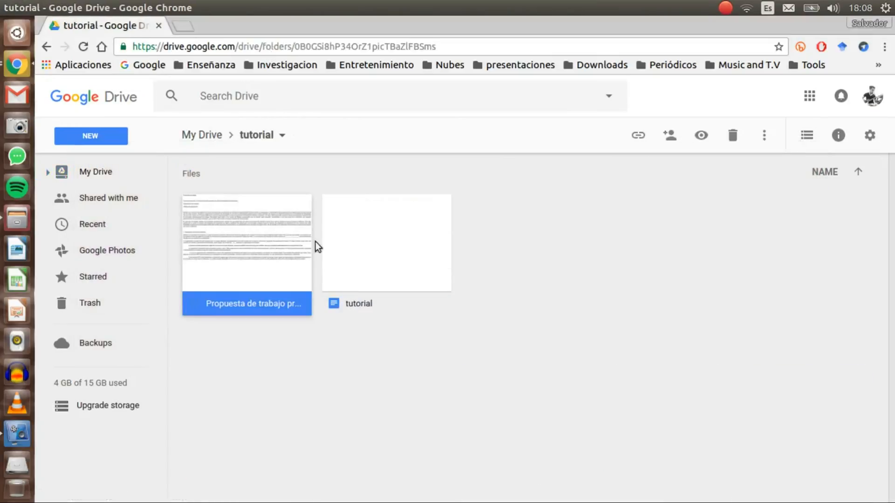
left_click(668, 140)
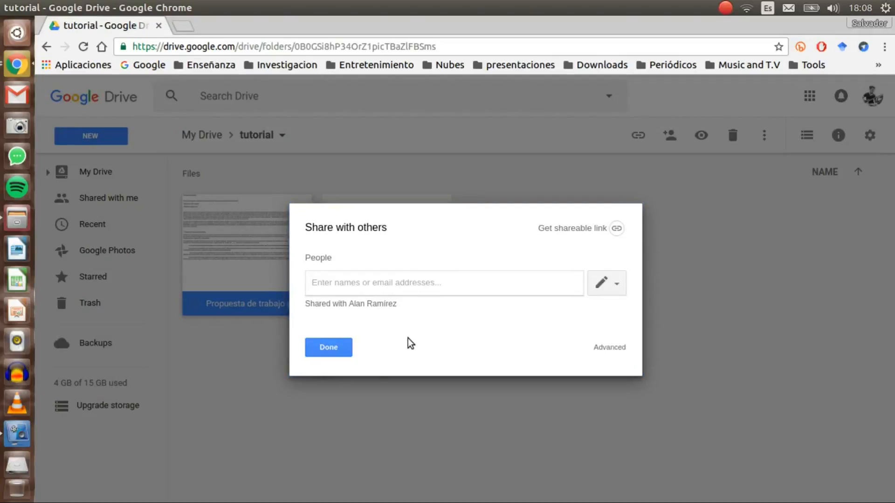
left_click(332, 347)
left_click(377, 255)
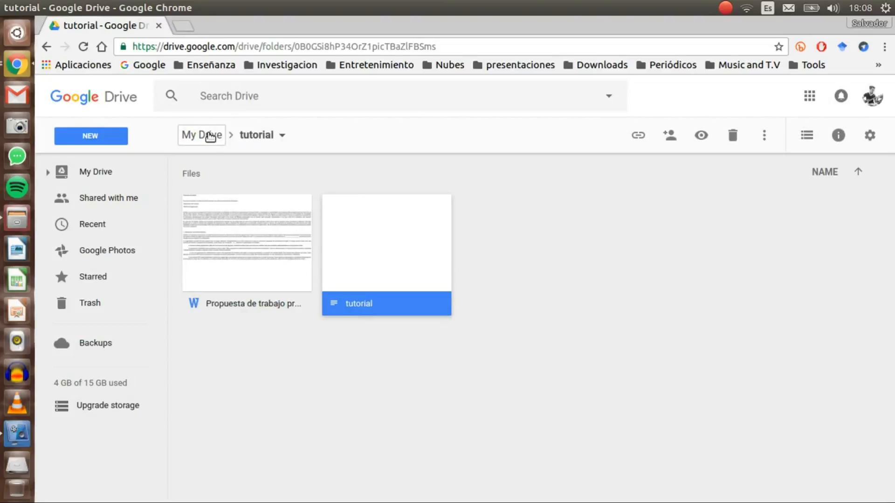
left_click(210, 136)
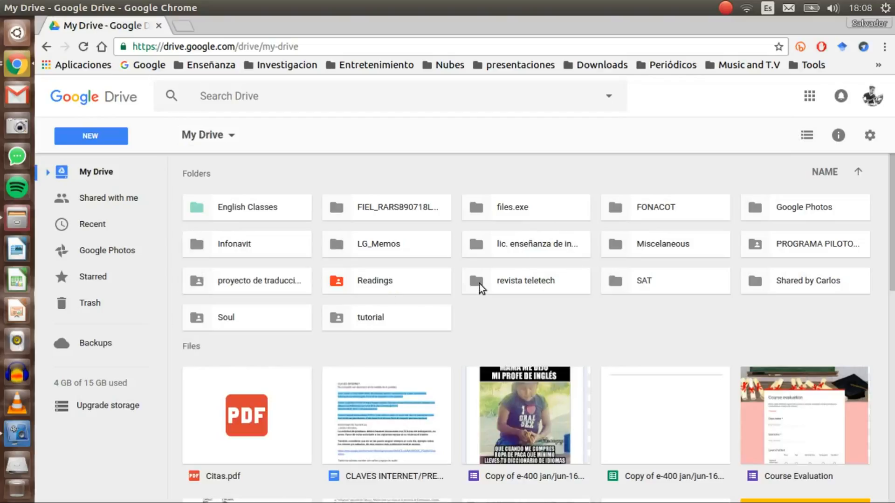
key("alt+Tab")
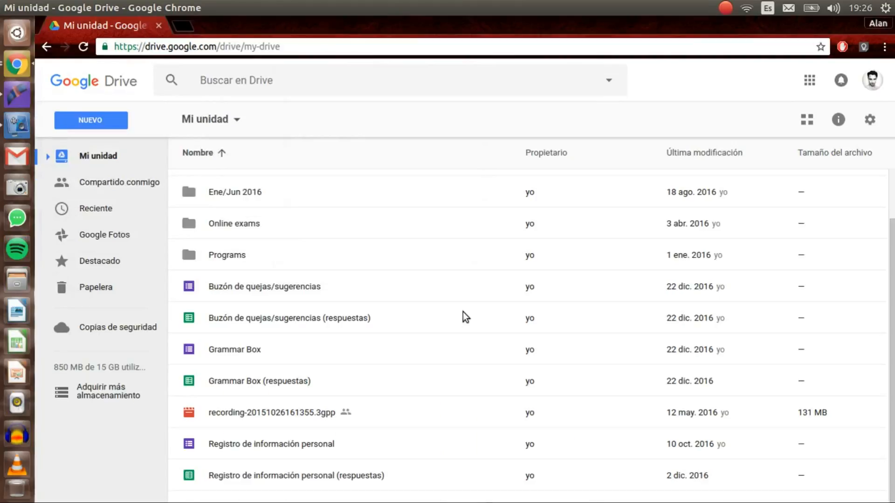
Bring up the collaborator's Drive and open Compartido conmigo to find the tutorial folder.
left_click(463, 312)
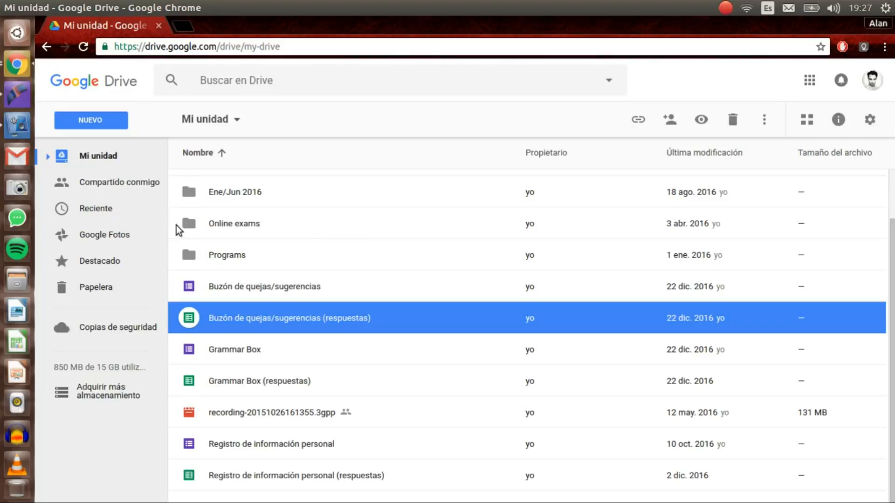
left_click(140, 186)
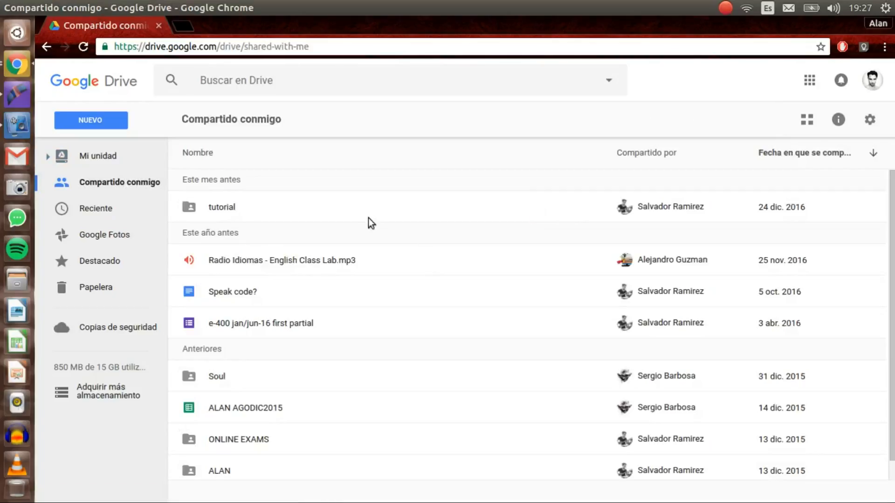
Select the shared tutorial folder and bring up its 'Mover a...' destination chooser.
left_click(228, 209)
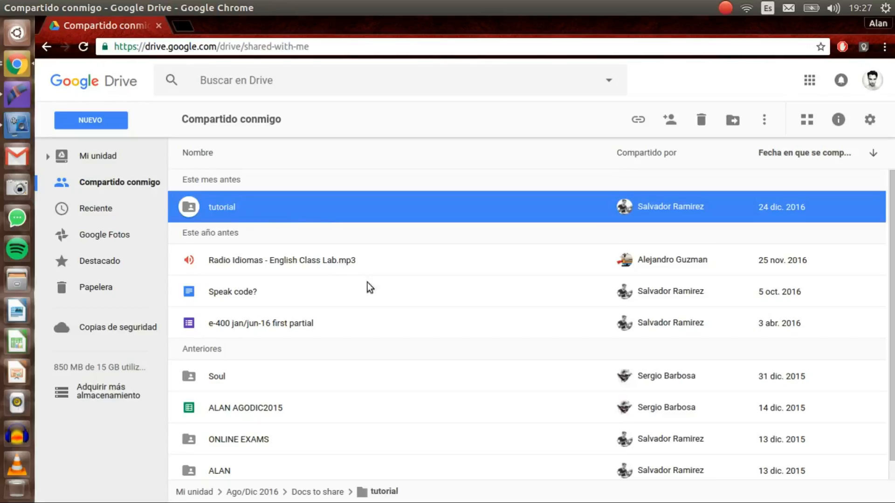
scroll(474, 378, "down", 1)
scroll(421, 285, "down", 1)
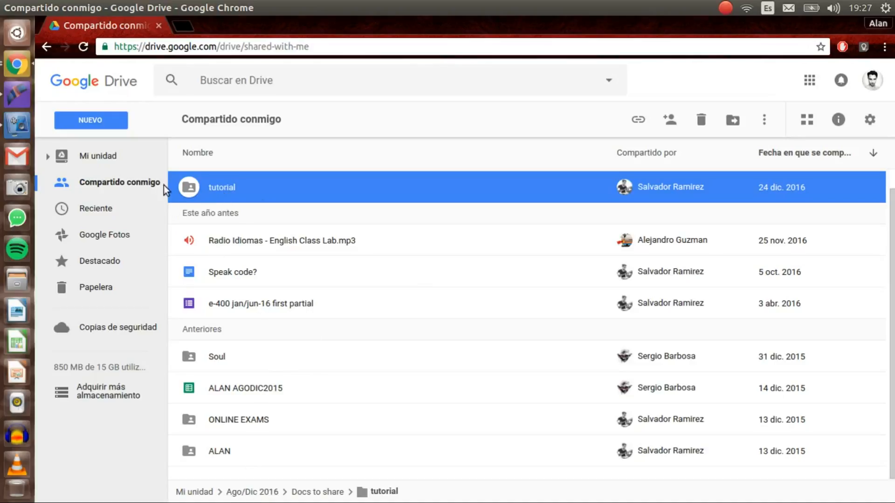
left_click(733, 126)
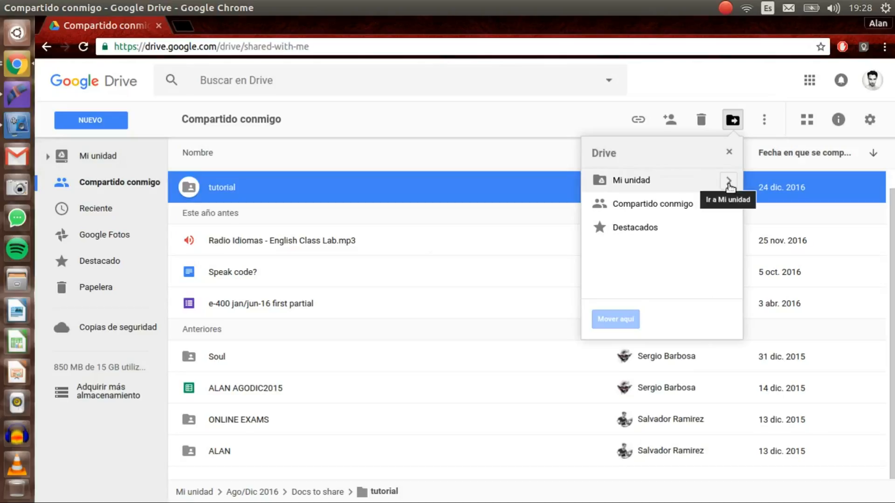
In the move dialog, browse through Mi unidad into Ago/Dic 2016 and then Docs to share.
left_click(728, 183)
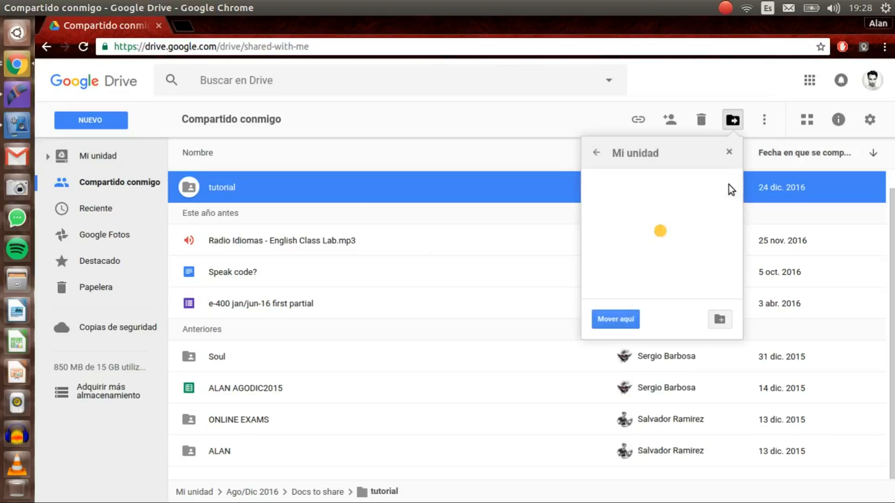
scroll(699, 217, "down", 3)
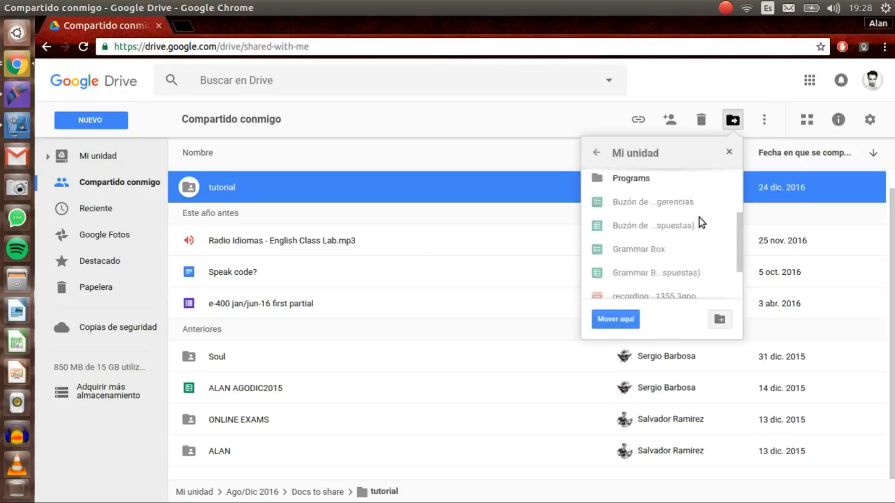
scroll(699, 217, "up", 3)
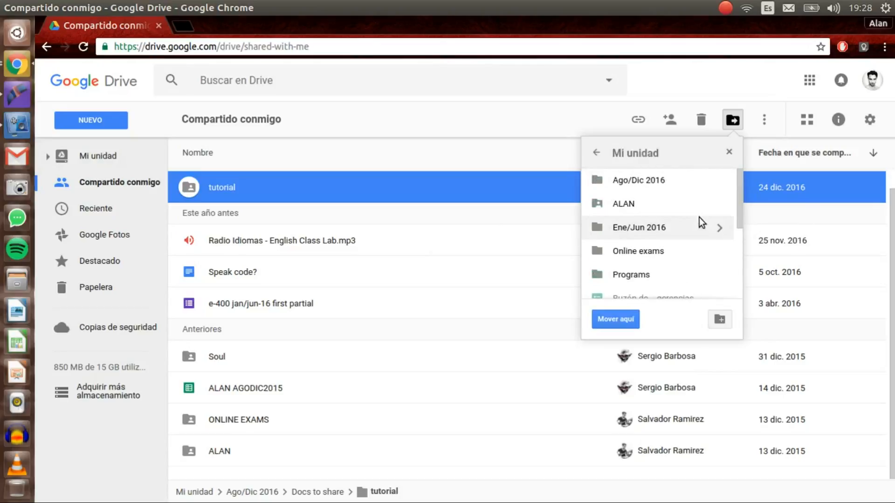
scroll(657, 212, "down", 3)
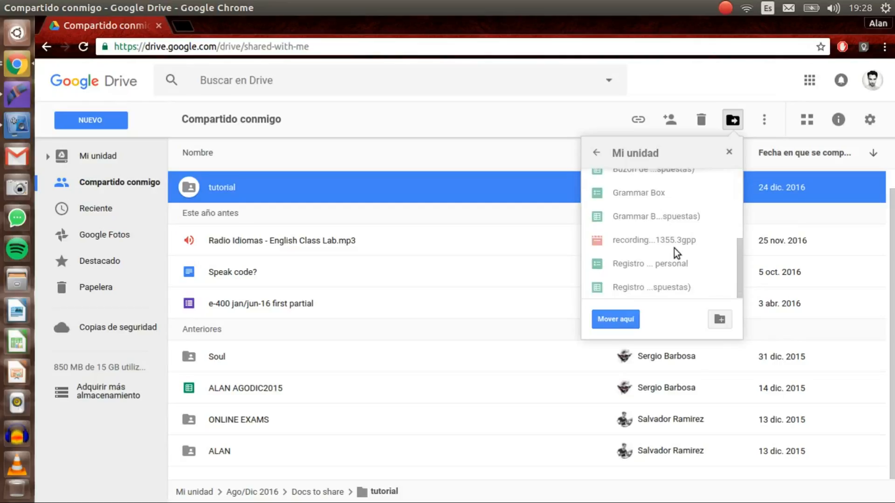
scroll(675, 248, "up", 3)
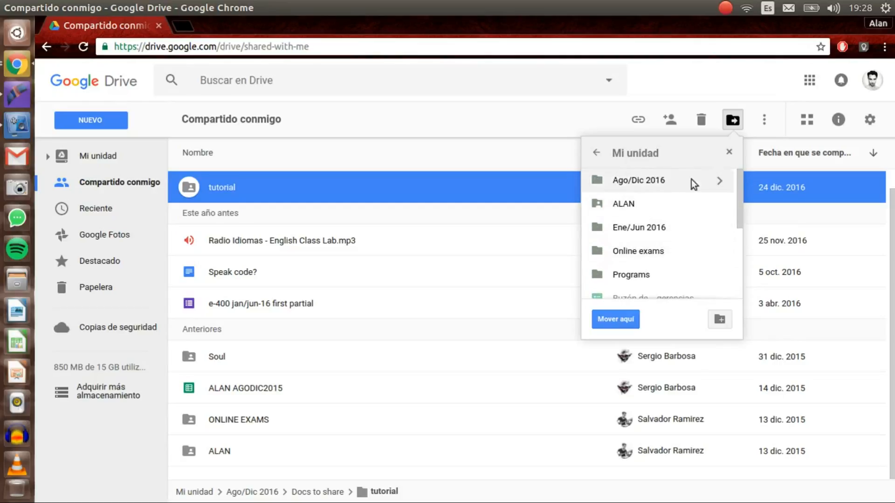
left_click(722, 186)
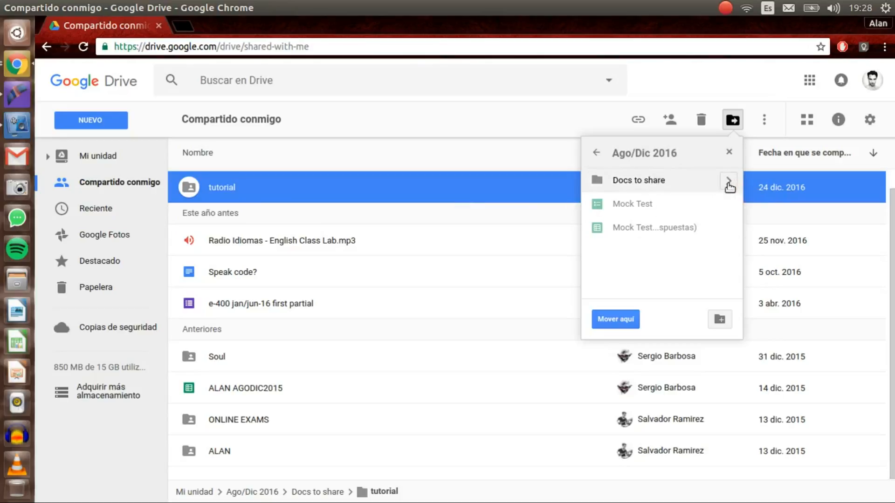
left_click(730, 181)
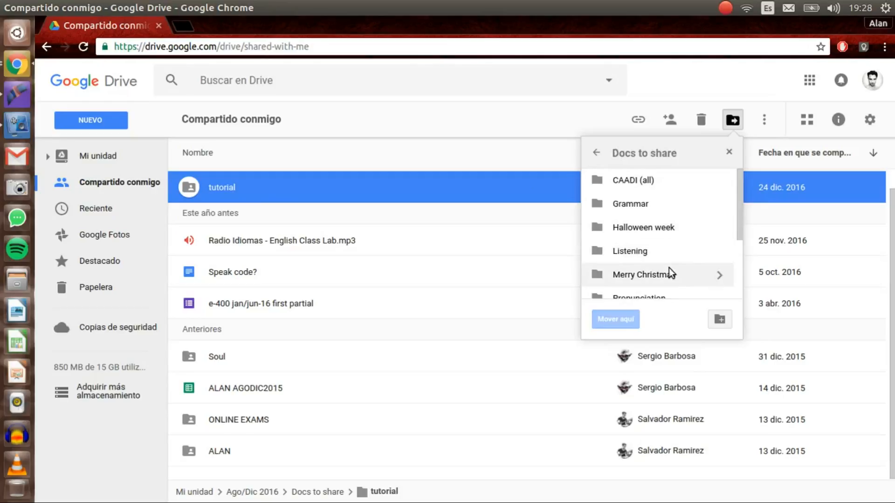
Recheck Docs to share and its CAADI (all) subfolder, then confirm the move with Mover.
scroll(669, 268, "down", 2)
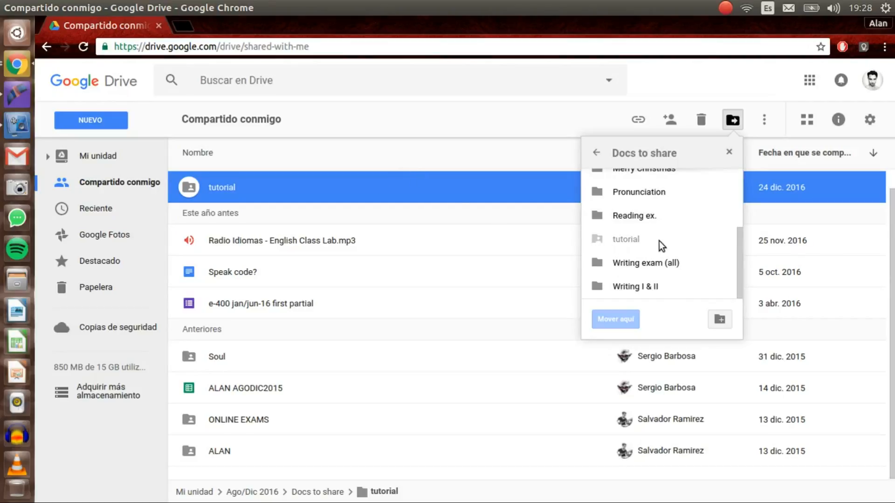
scroll(659, 241, "up", 5)
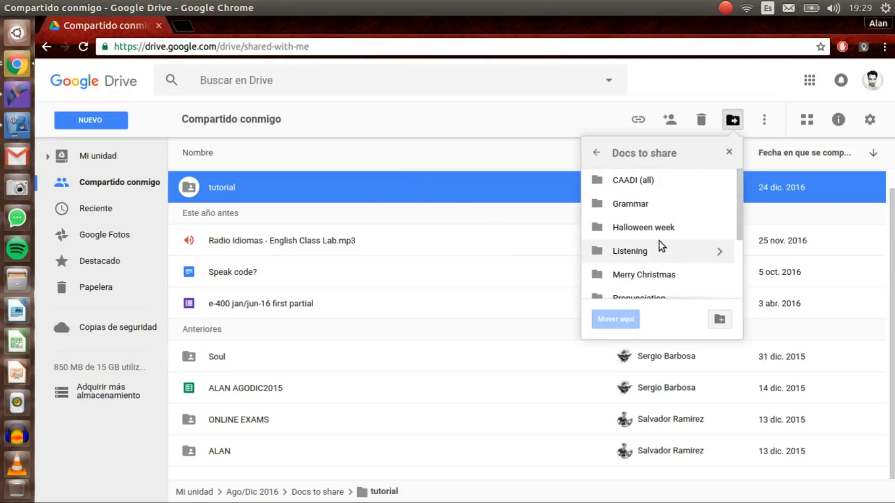
left_click(598, 156)
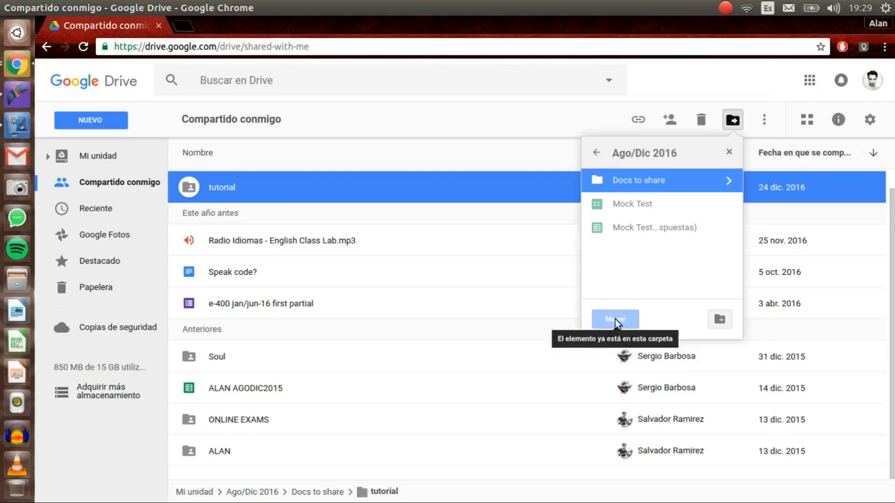
left_click(727, 179)
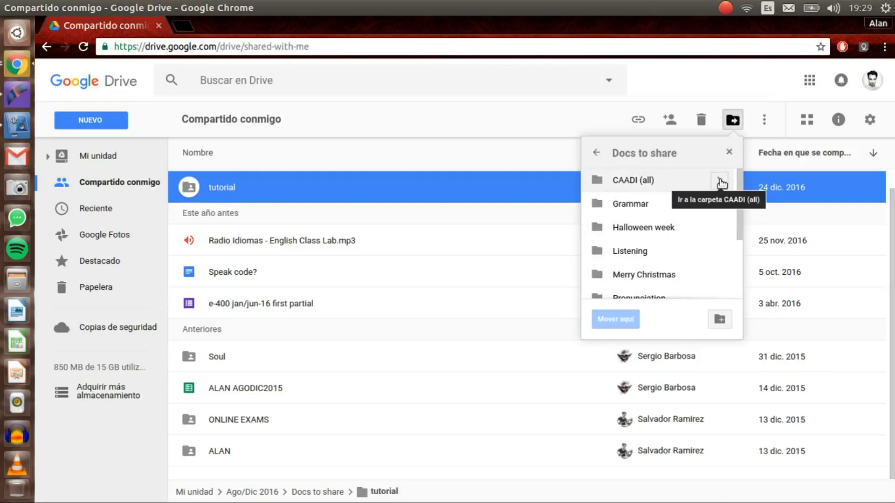
left_click(720, 181)
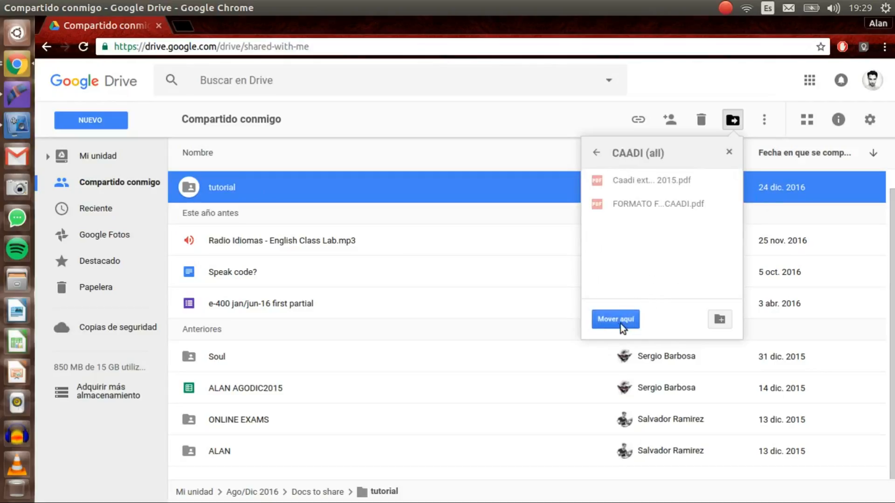
left_click(596, 154)
scroll(637, 224, "down", 3)
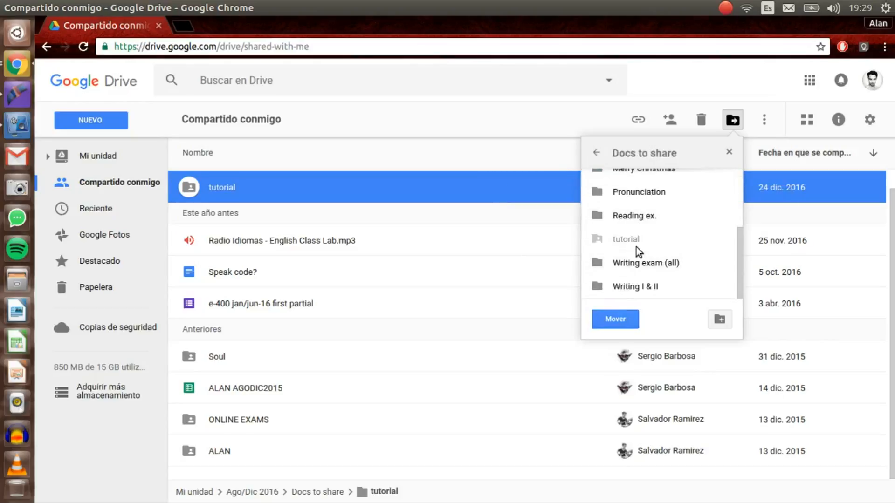
left_click(609, 324)
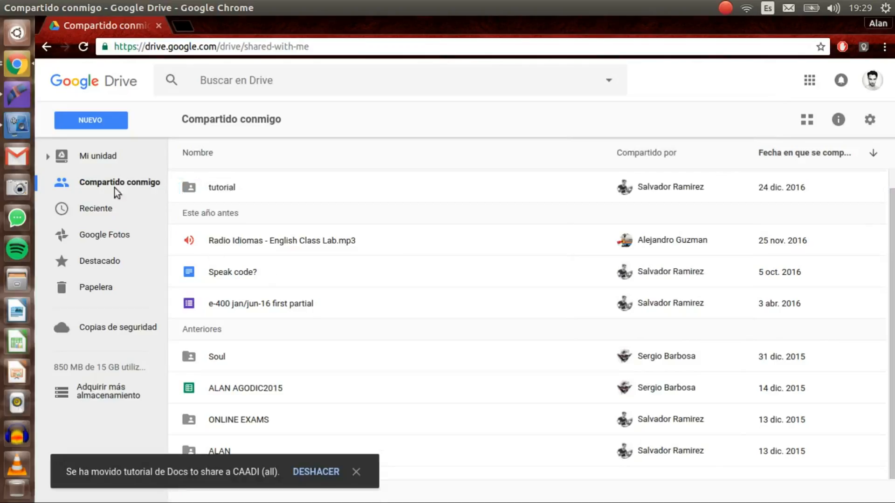
Go through Mi unidad > Ago/Dic 2016 > Docs to share and open the tutorial folder there.
left_click(101, 157)
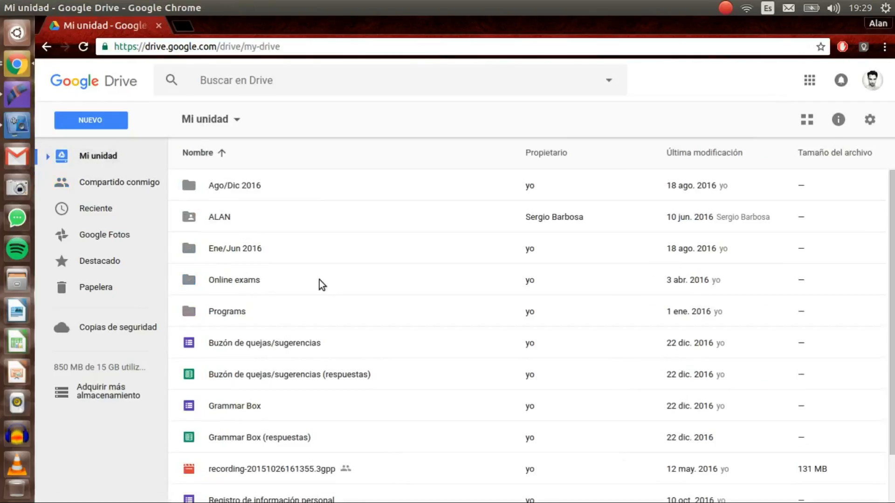
double_click(298, 191)
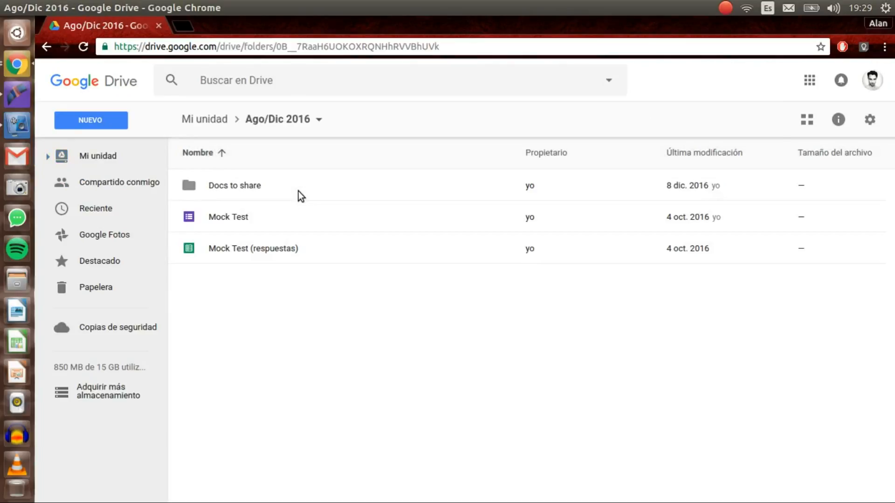
left_click(256, 187)
double_click(255, 187)
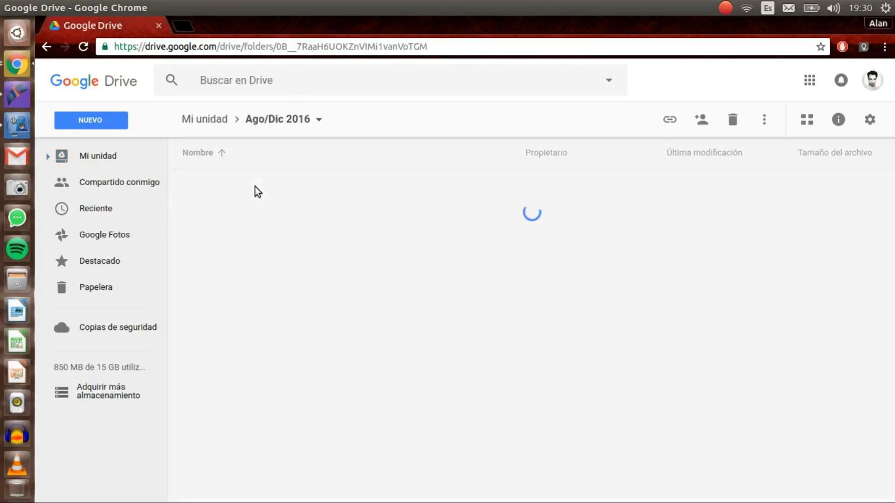
left_click(472, 373)
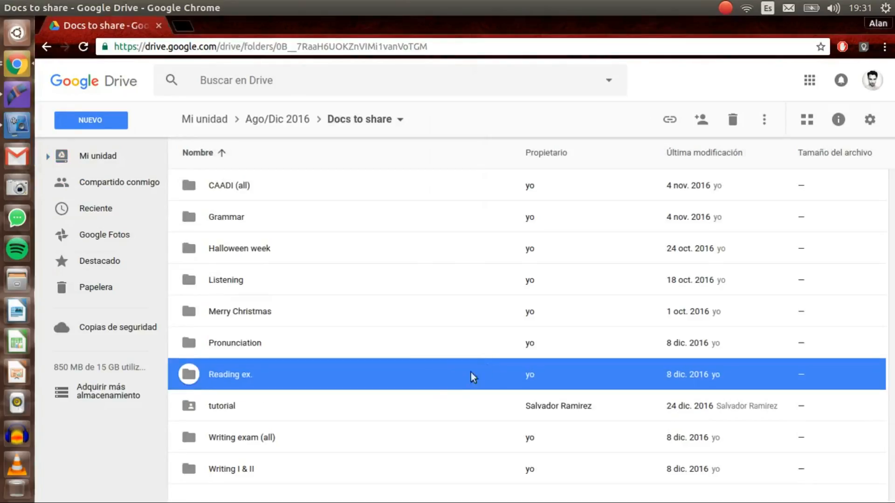
left_click(359, 404)
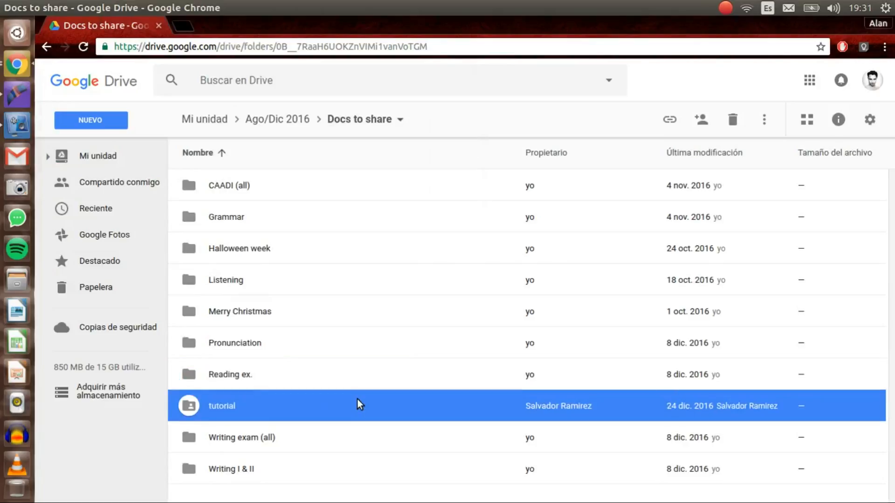
double_click(254, 407)
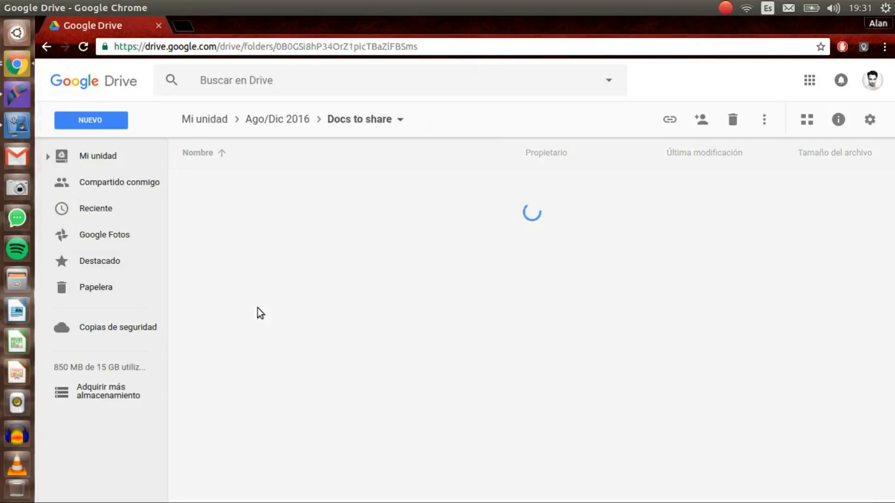
Return from Shared with me to Ago/Dic 2016 > Docs to share and select the tutorial folder.
left_click(137, 179)
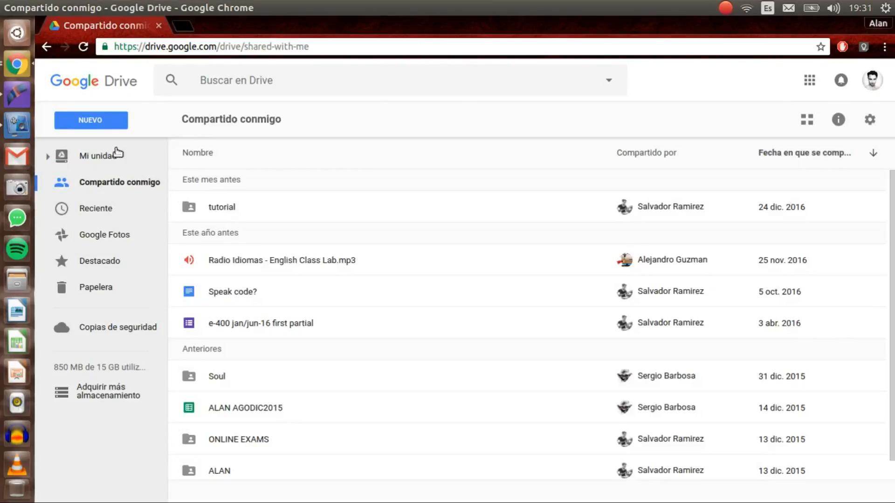
left_click(111, 157)
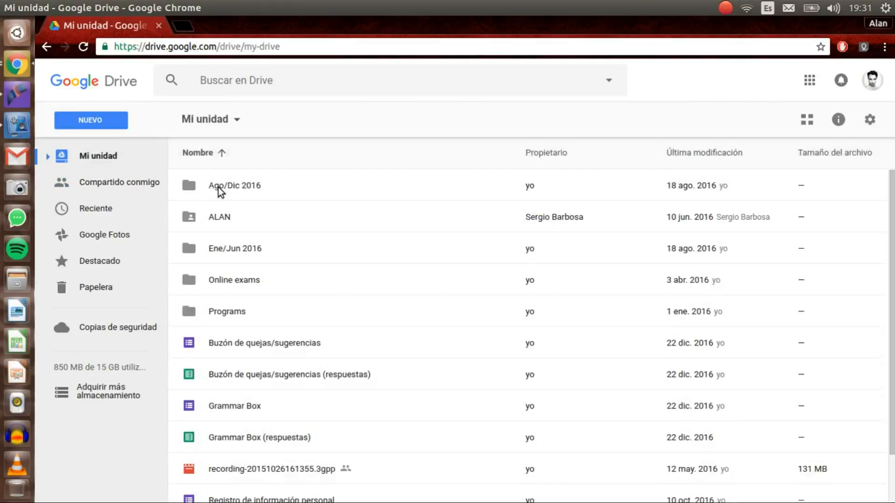
double_click(276, 191)
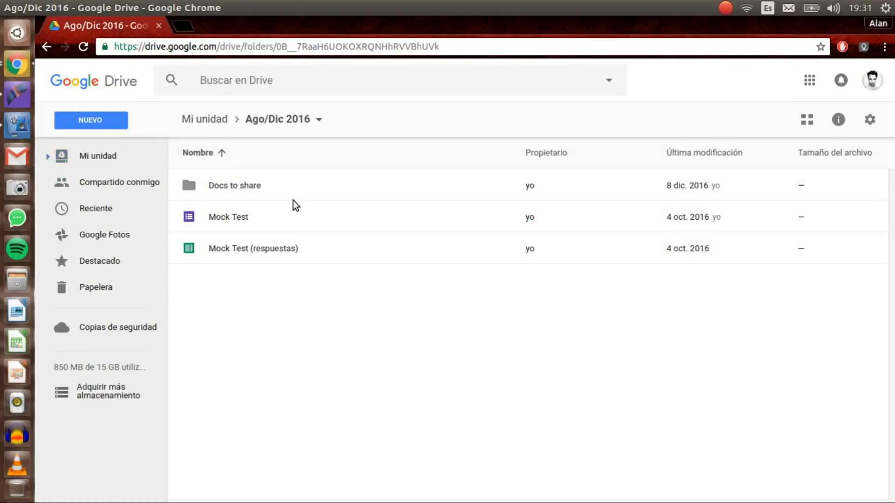
double_click(302, 189)
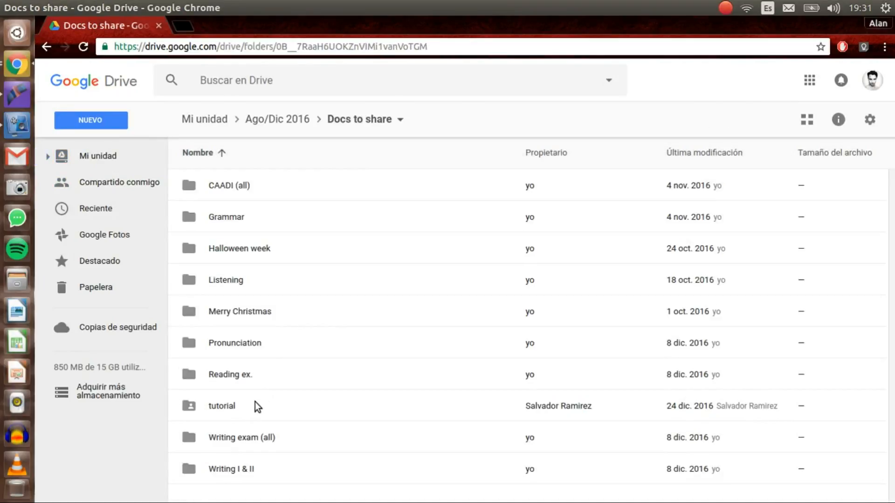
left_click(255, 404)
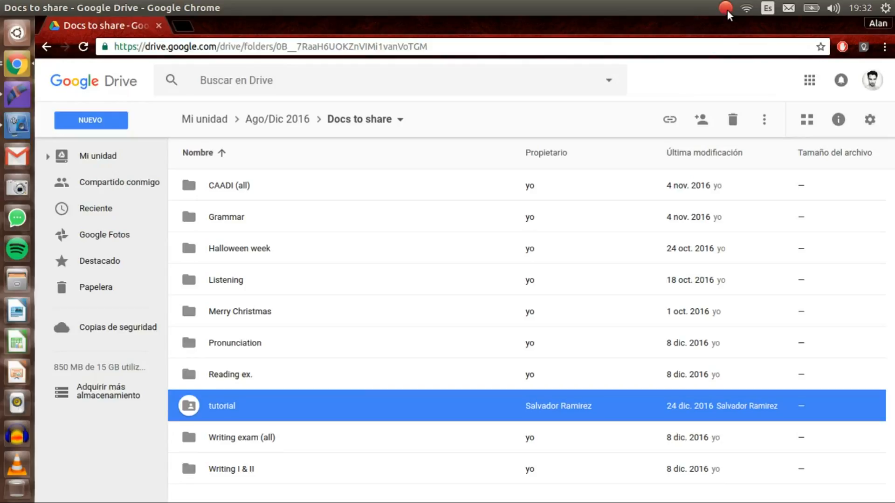
left_click(726, 9)
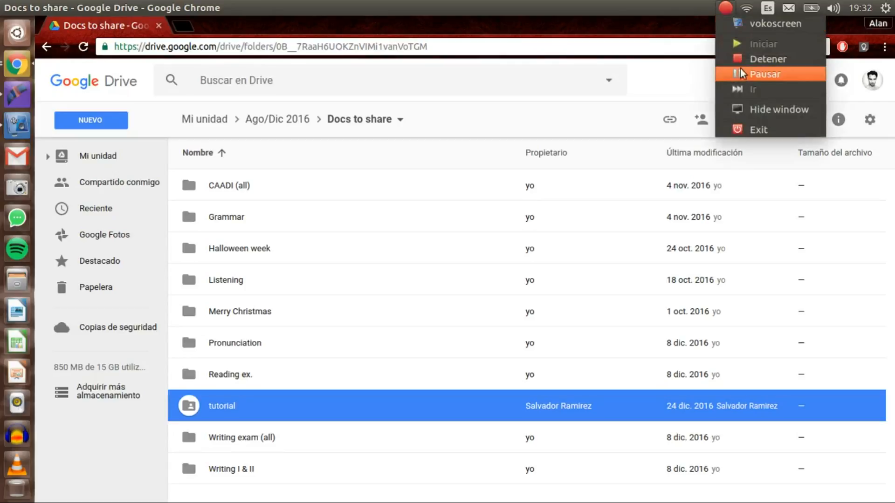